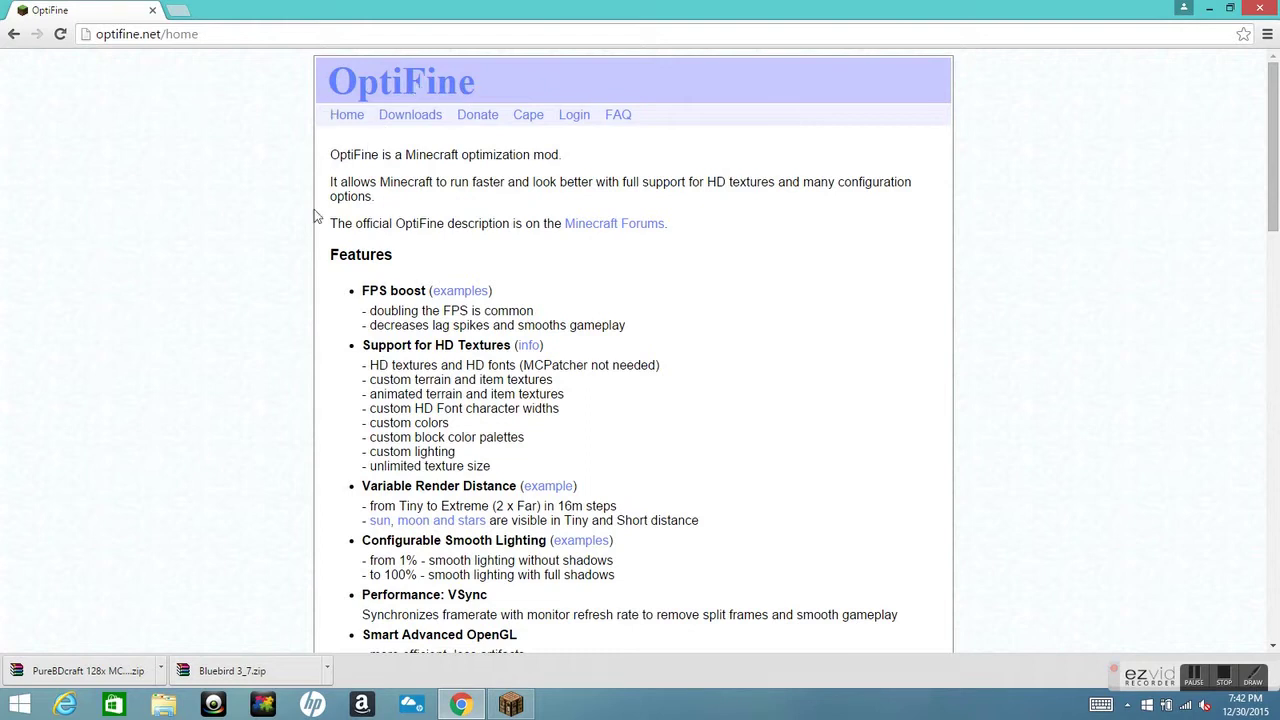
# On the OptiFine downloads page, download OptiFine 1.8.9 HD U G9 listed under Minecraft 1.8.9
pyautogui.click(431, 118)
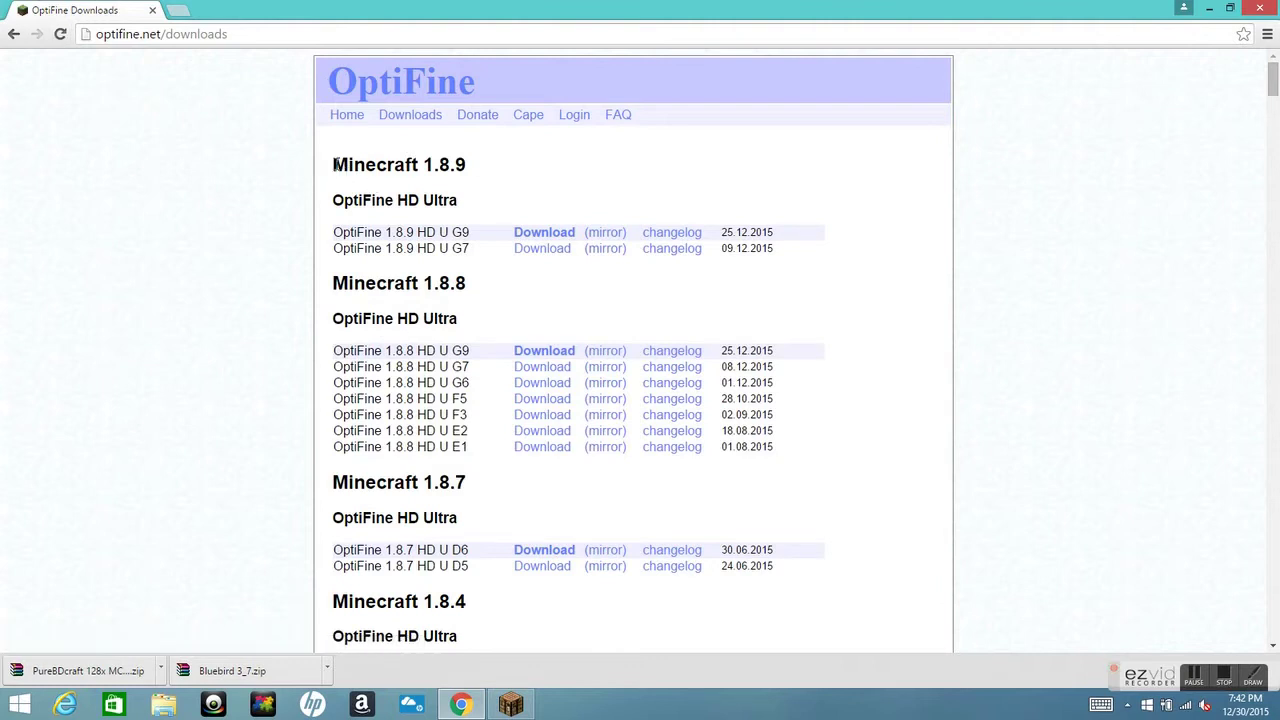
pyautogui.moveTo(334, 164); pyautogui.dragTo(472, 174)
pyautogui.click(205, 252)
pyautogui.moveTo(465, 164); pyautogui.dragTo(372, 169)
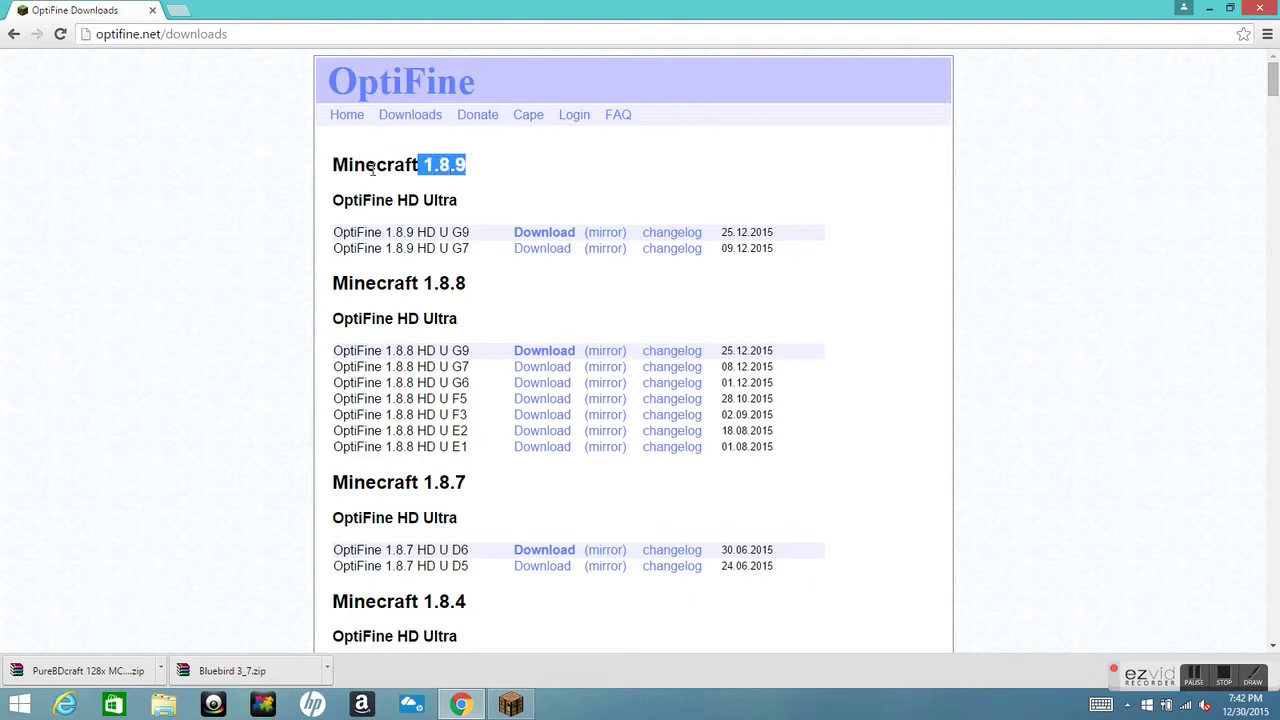
pyautogui.click(407, 302)
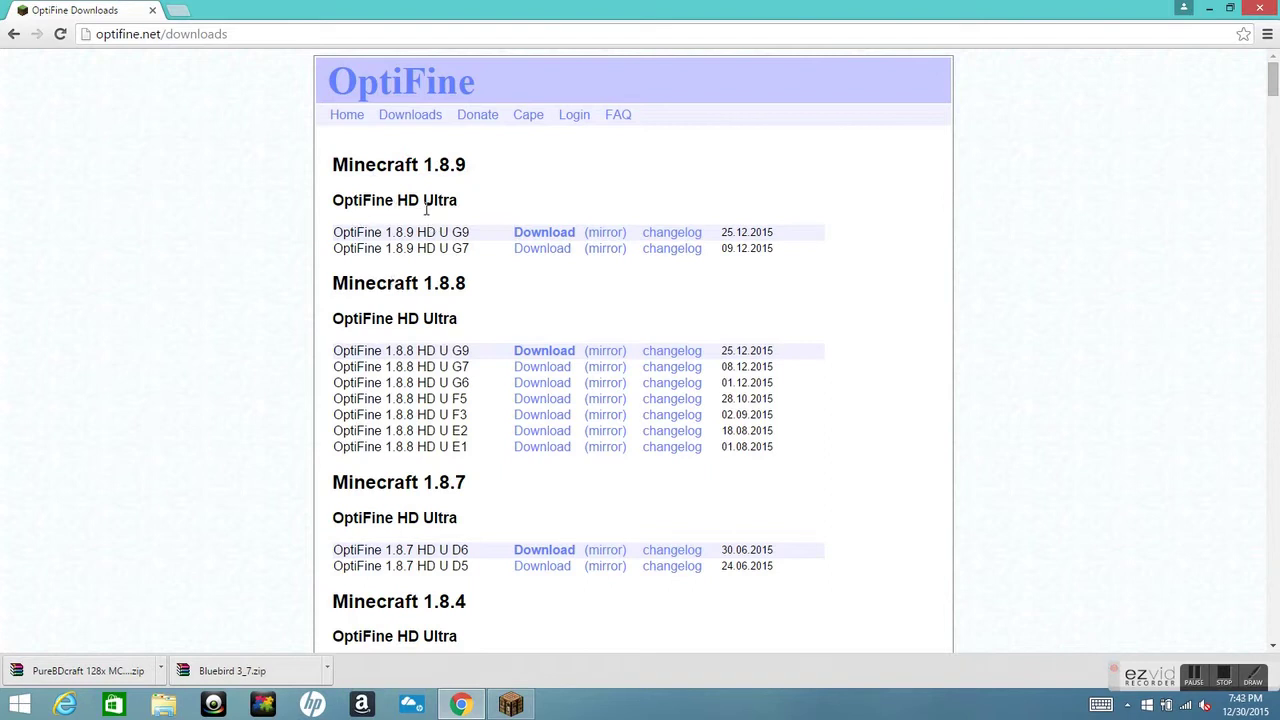
pyautogui.click(540, 237)
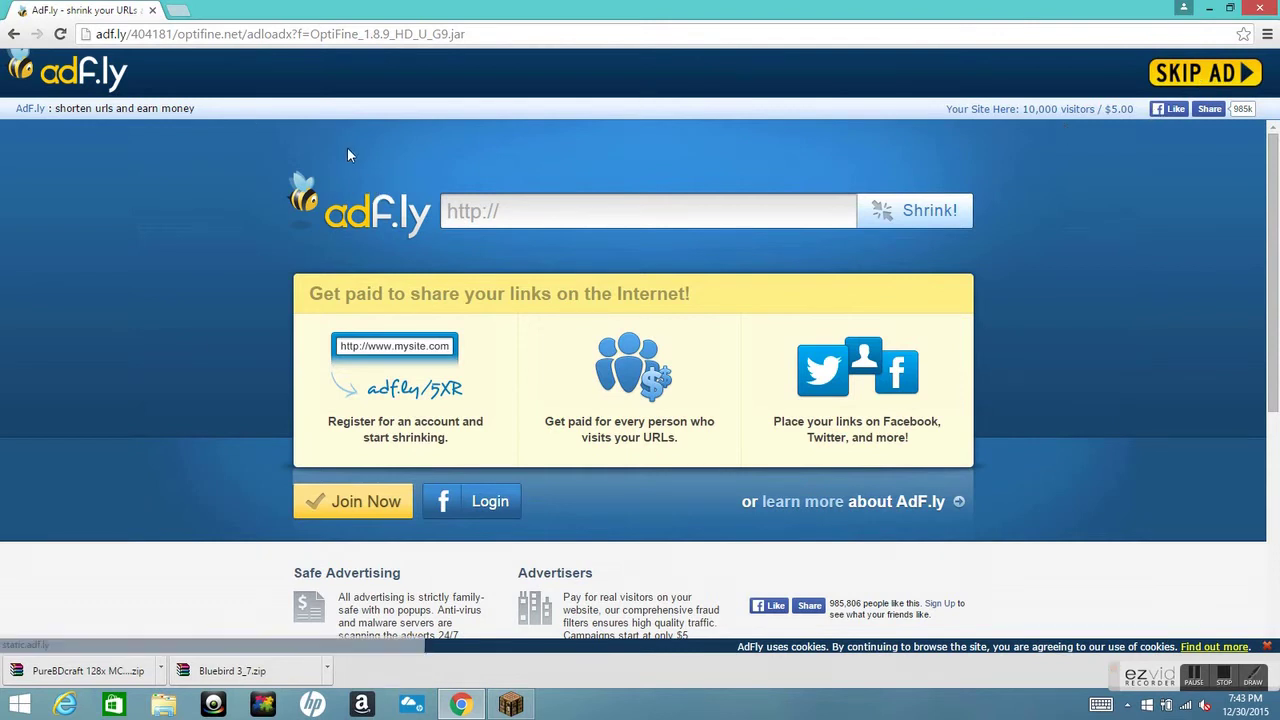
# Skip the adf.ly ad to reach the OptiFine_1.8.9_HD_U_G9.jar download page, then minimize Chrome
pyautogui.click(1233, 80)
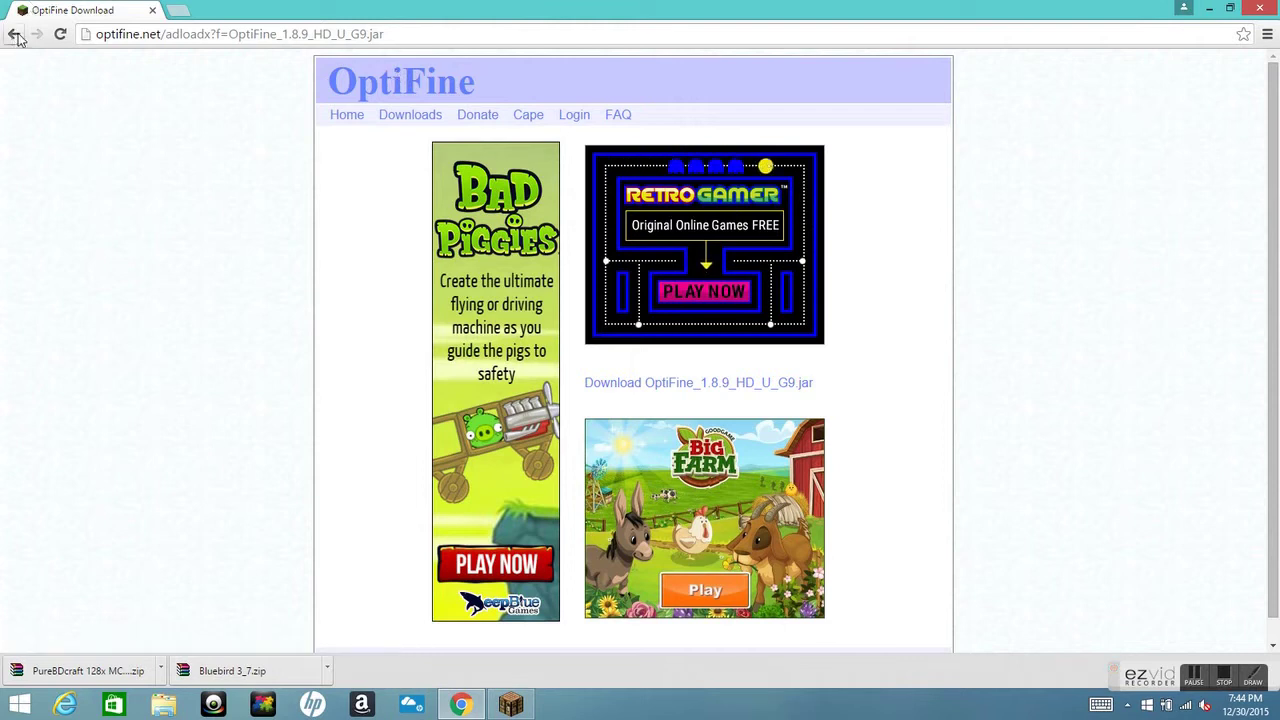
pyautogui.click(1212, 10)
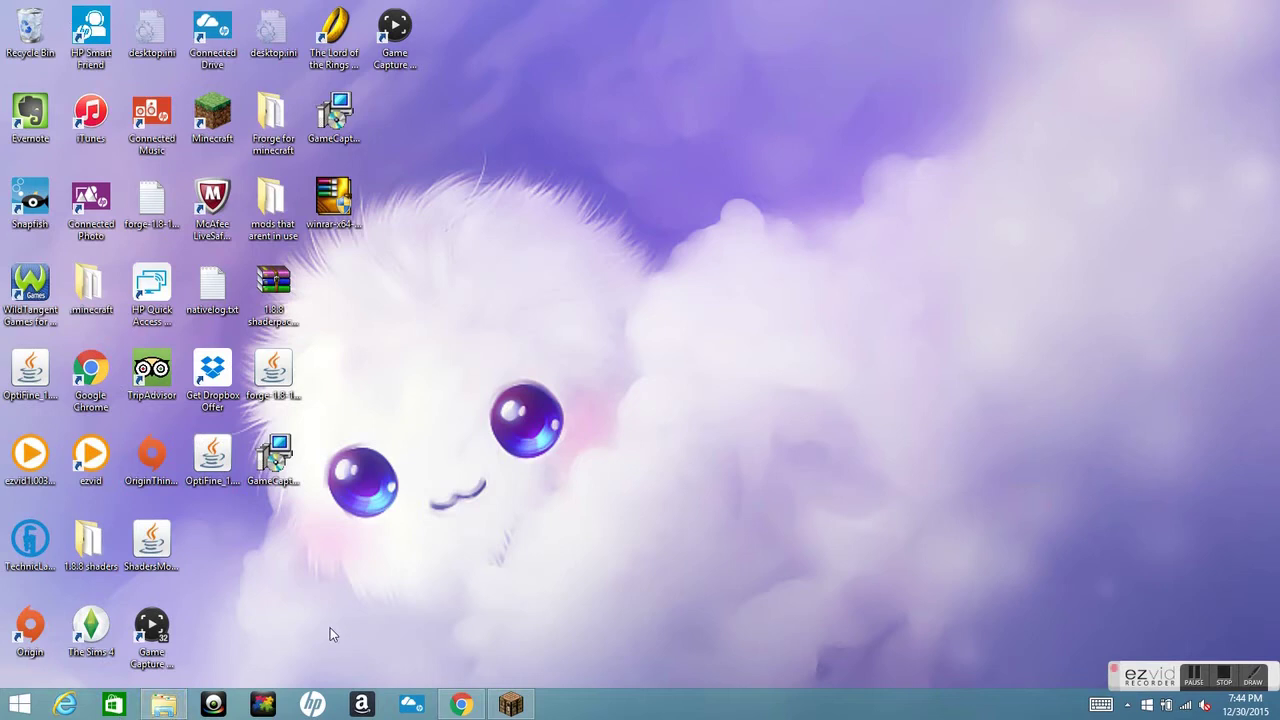
pyautogui.press('super+e')
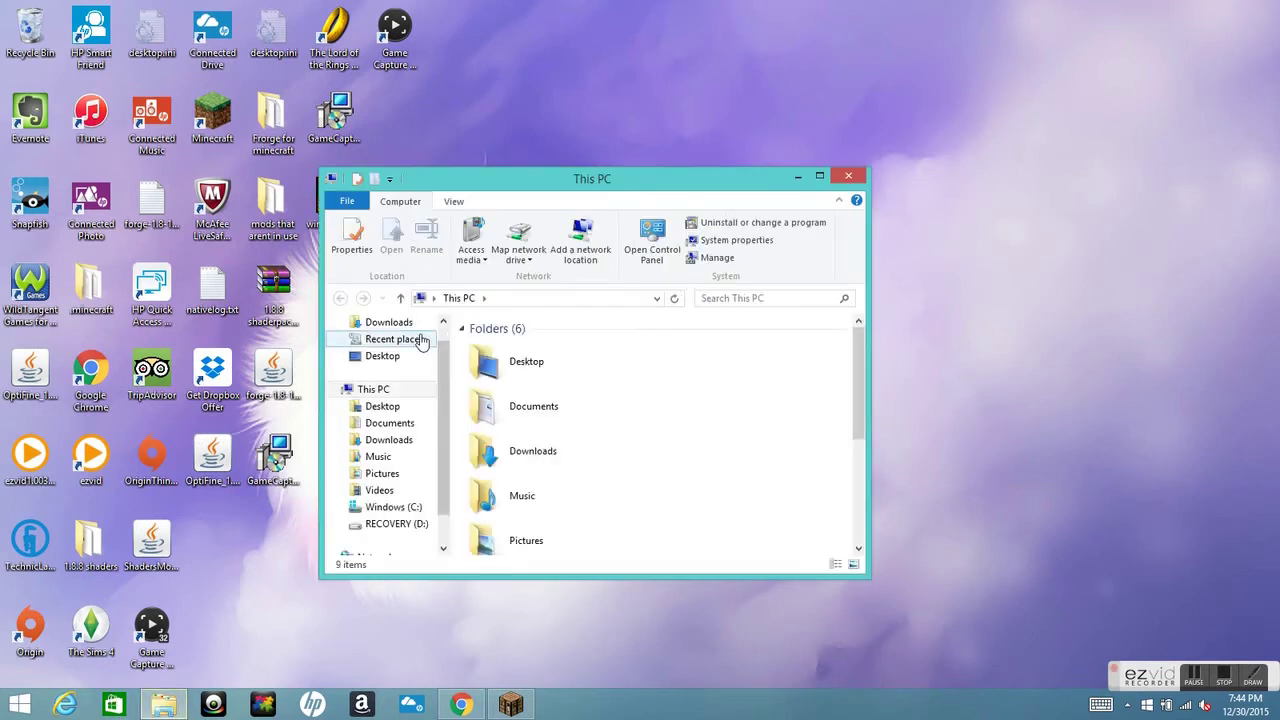
pyautogui.click(390, 341)
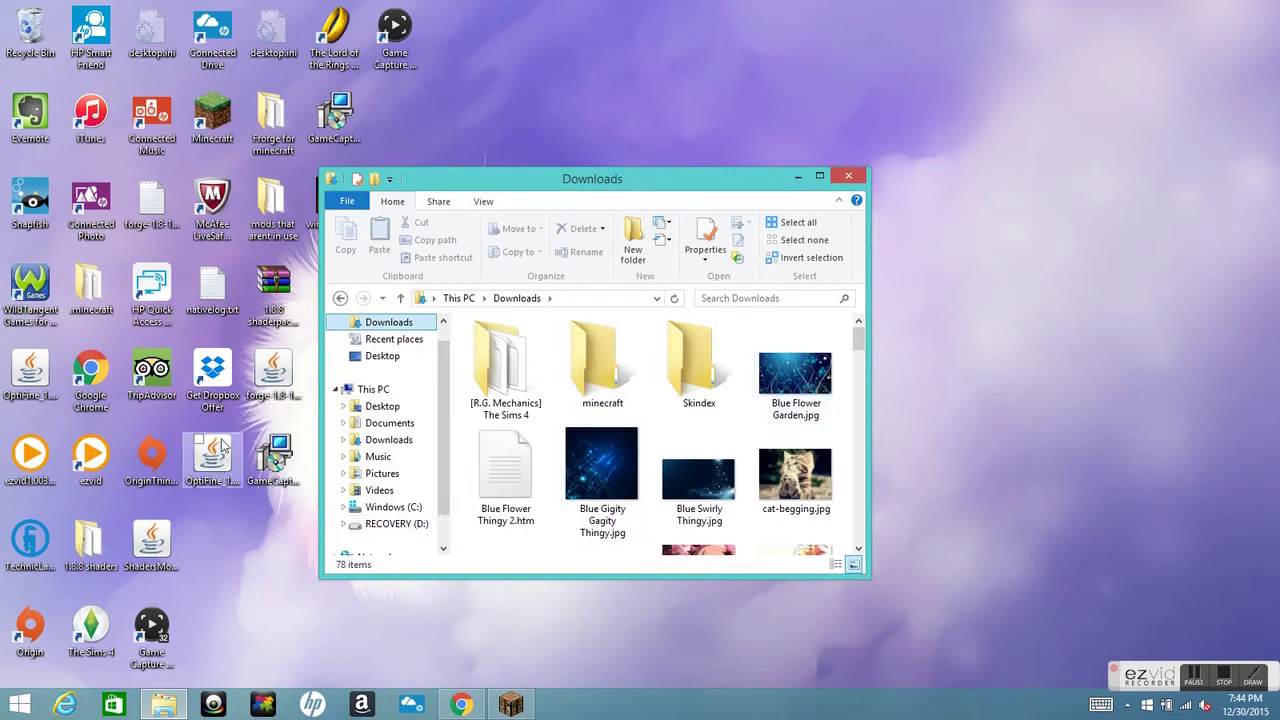
pyautogui.click(849, 177)
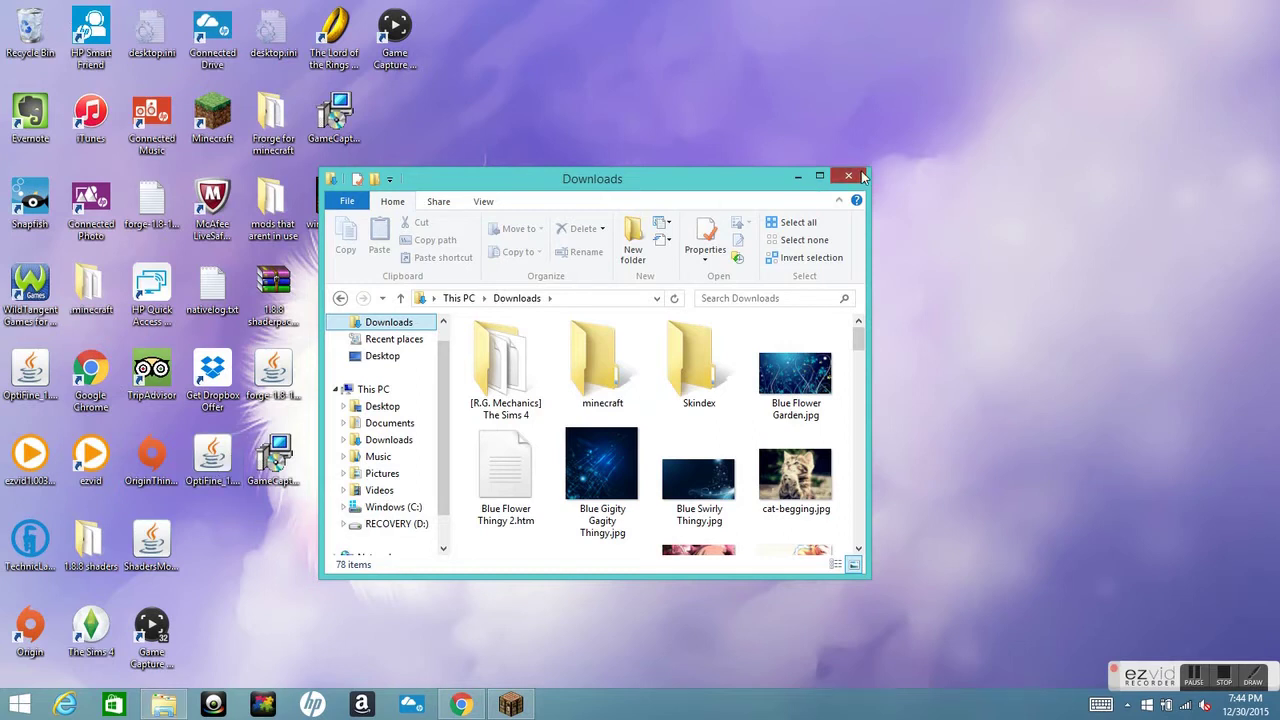
pyautogui.click(226, 459)
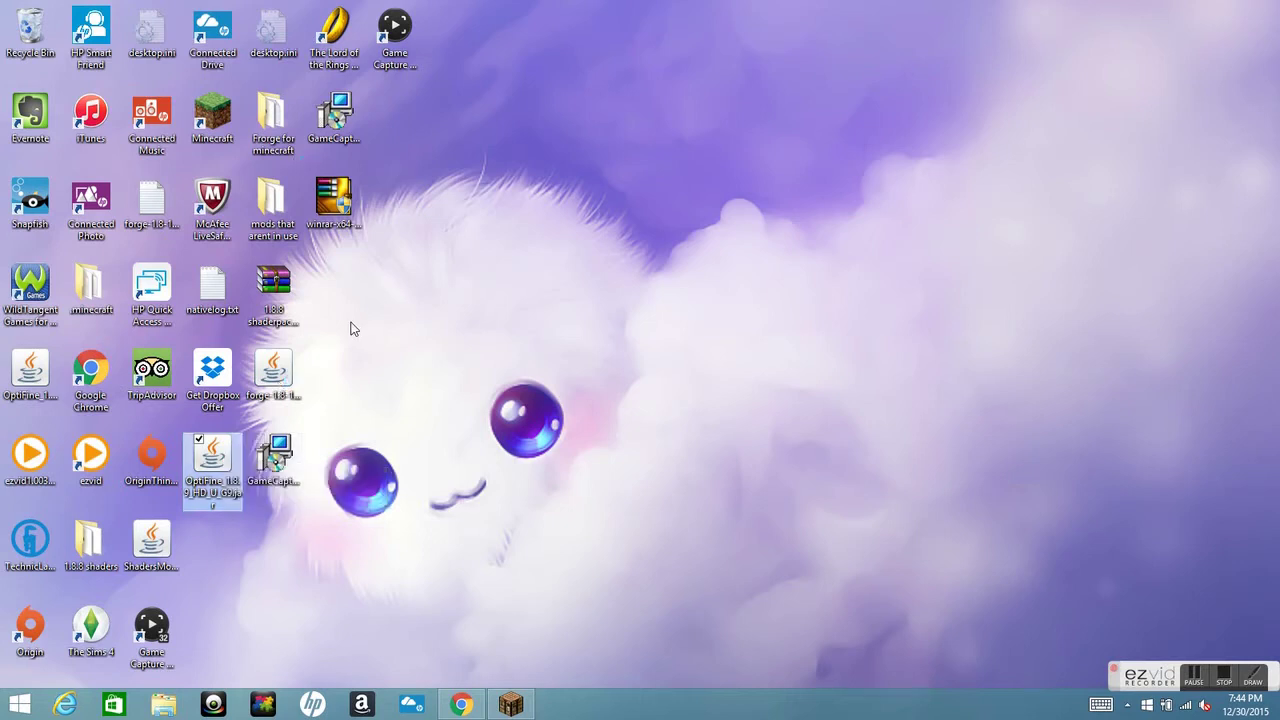
# Launch the OptiFine HD Ultra G9 installer and return Minecraft from Multiplayer to its main menu
pyautogui.doubleClick(199, 506)
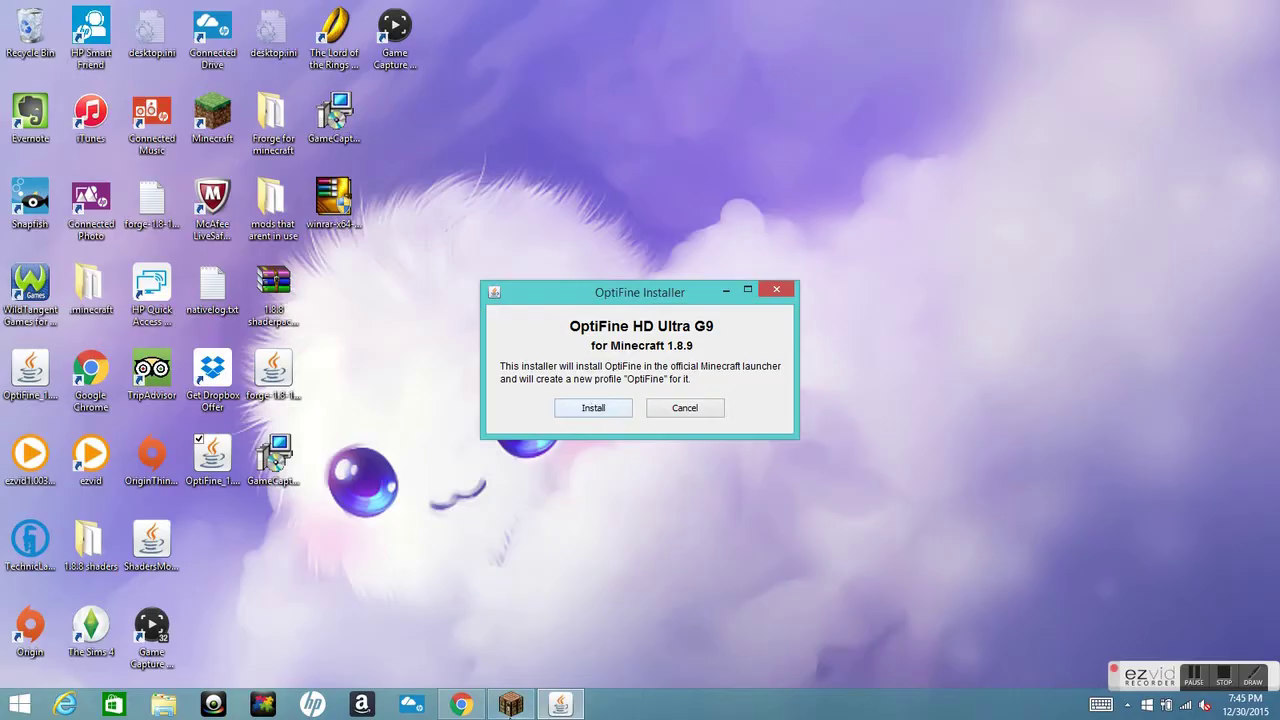
pyautogui.click(511, 705)
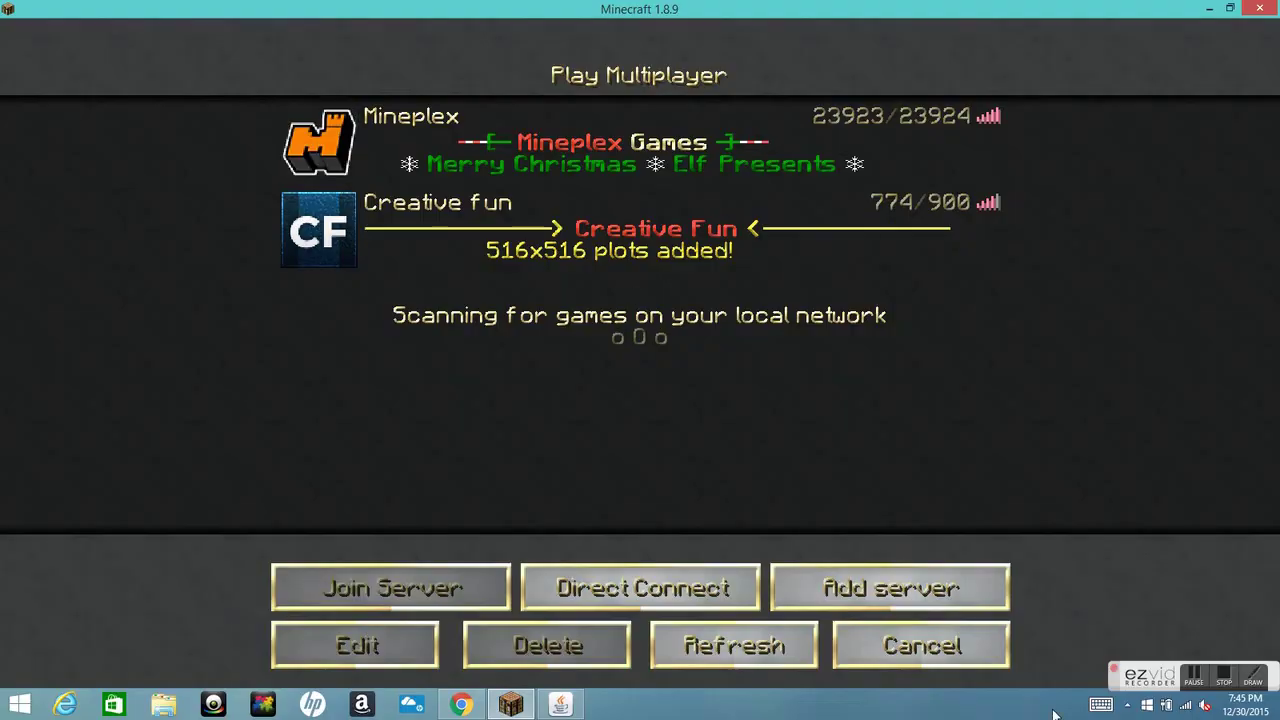
pyautogui.click(937, 648)
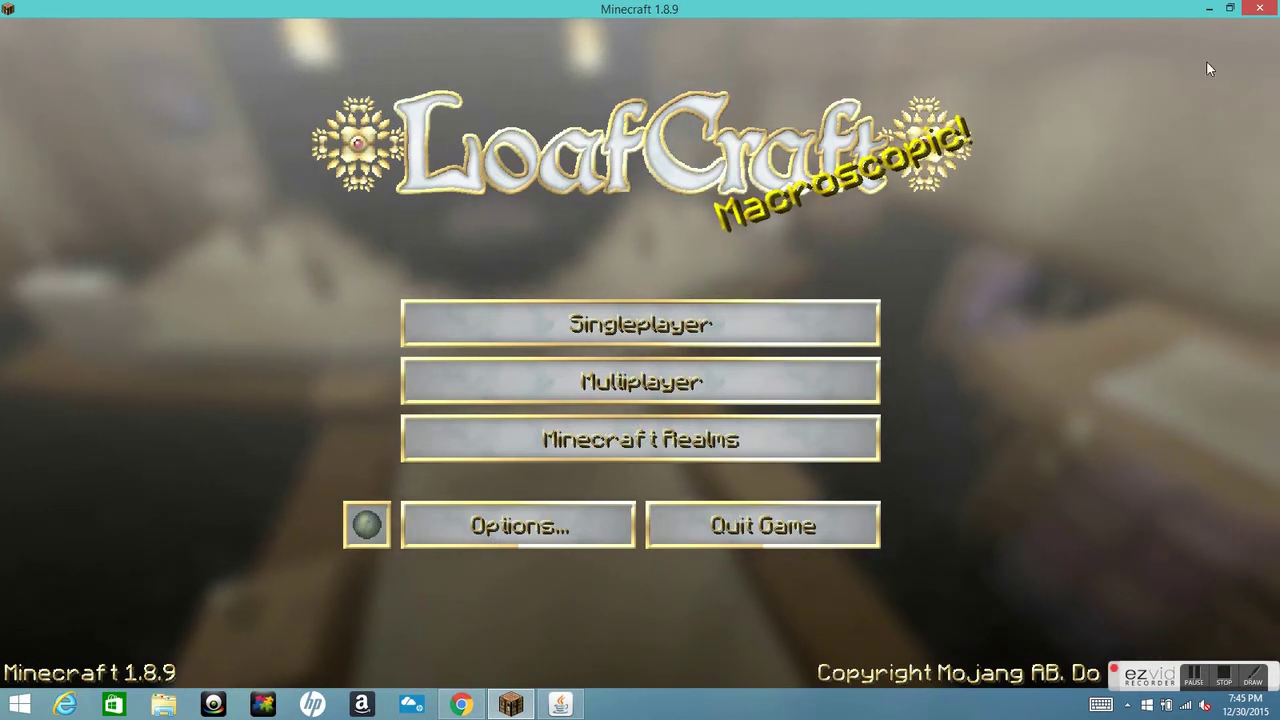
# Minimize Minecraft and close the OptiFine installer with Alt+F4
pyautogui.click(1212, 7)
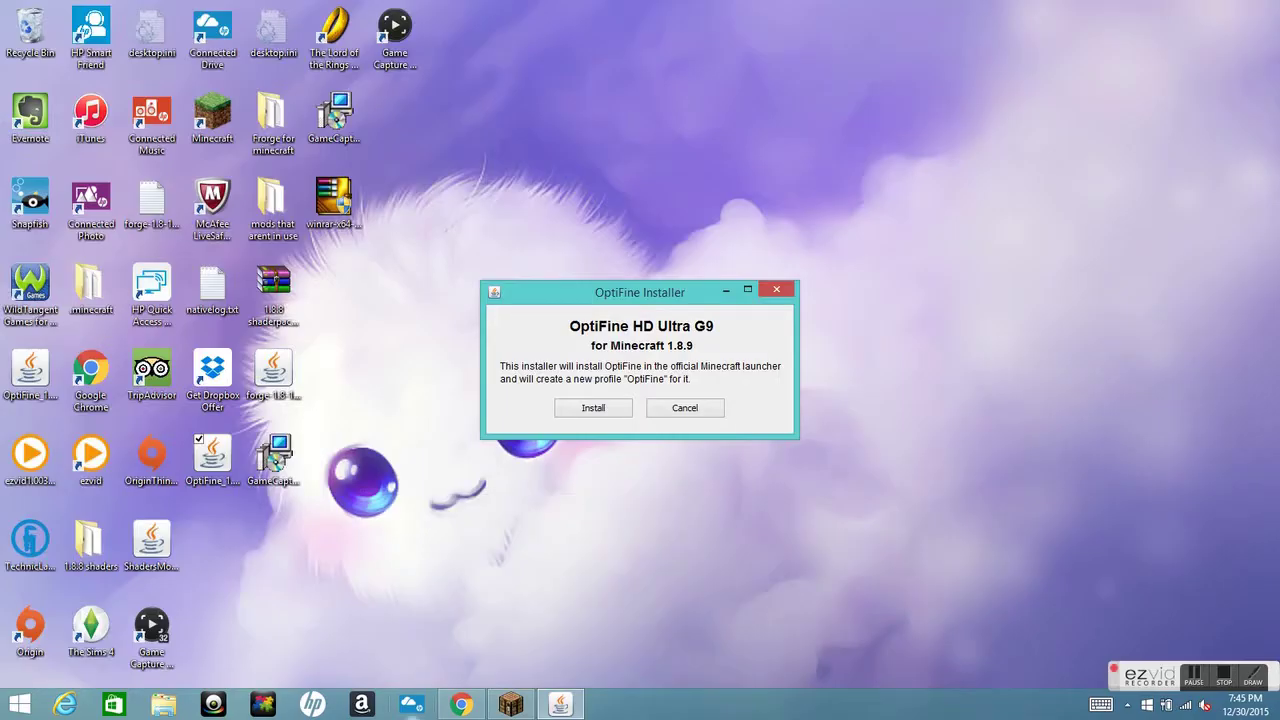
pyautogui.moveTo(511, 705)
pyautogui.hotkey('alt', 'F4')
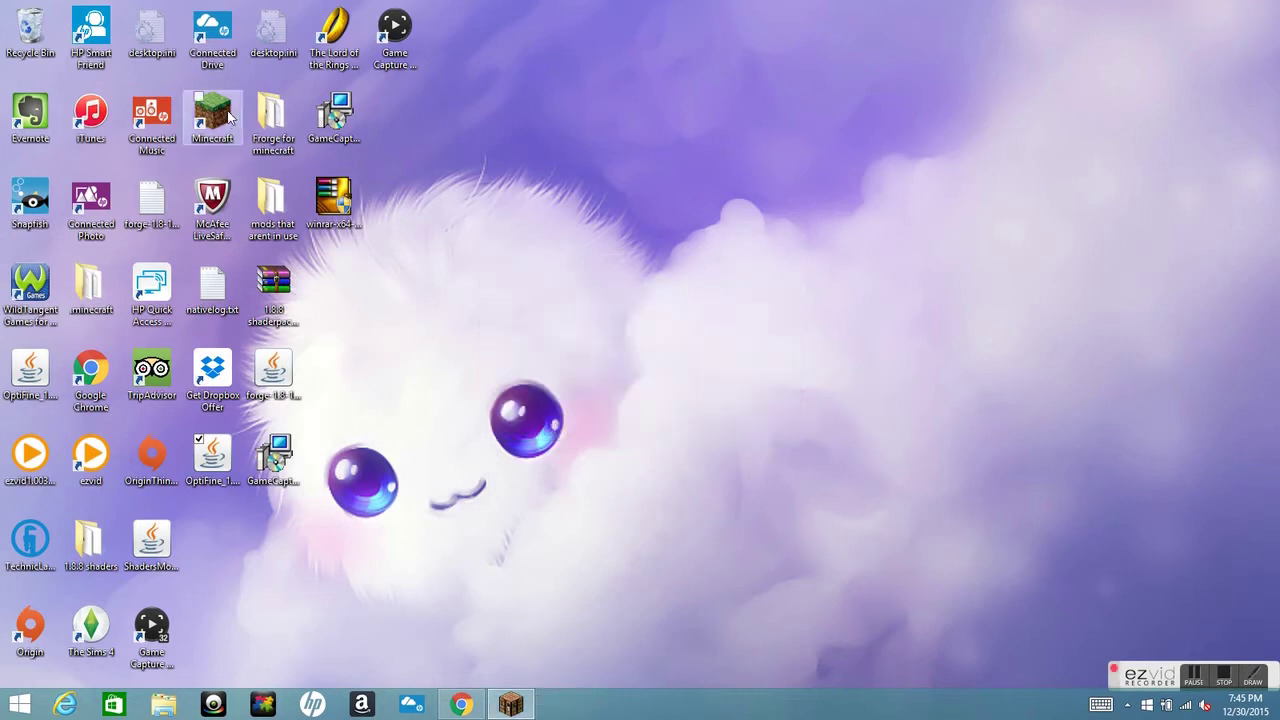
# Start the Minecraft launcher from its desktop shortcut
pyautogui.doubleClick(229, 116)
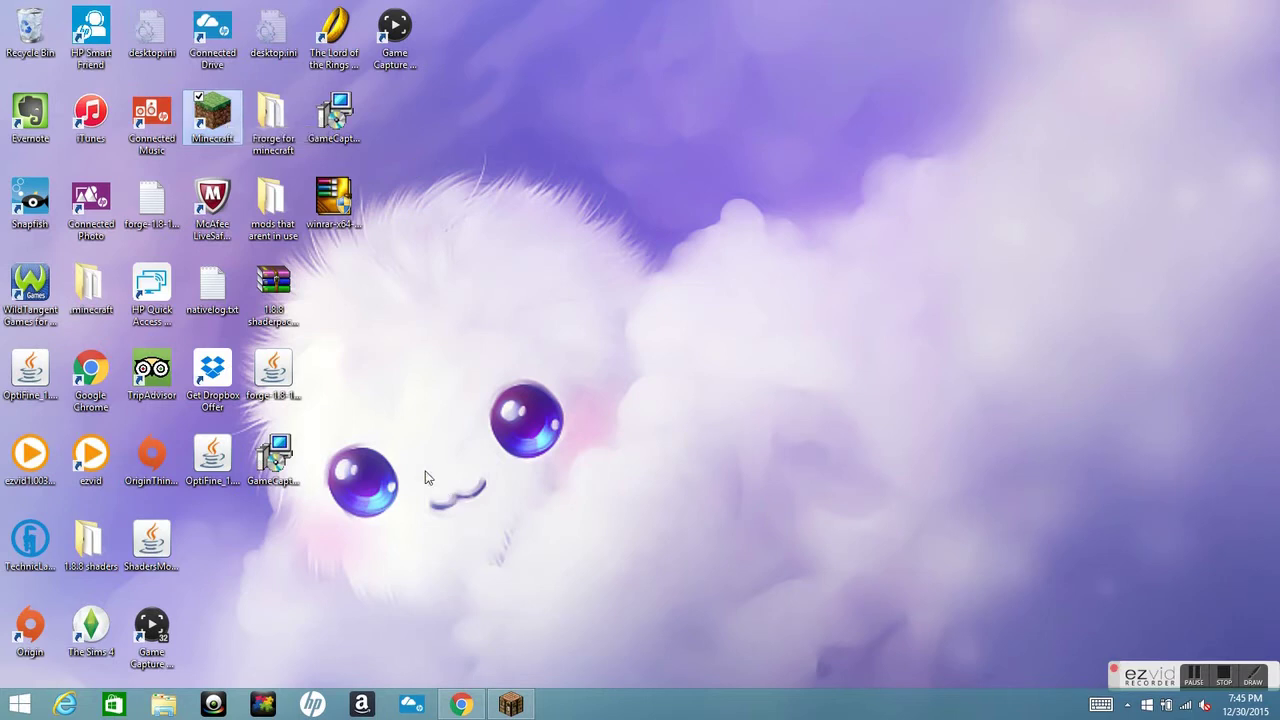
# In a new Chrome tab, search Google for 'seus shaders 1.8', then minimize the browser
pyautogui.moveTo(459, 706)
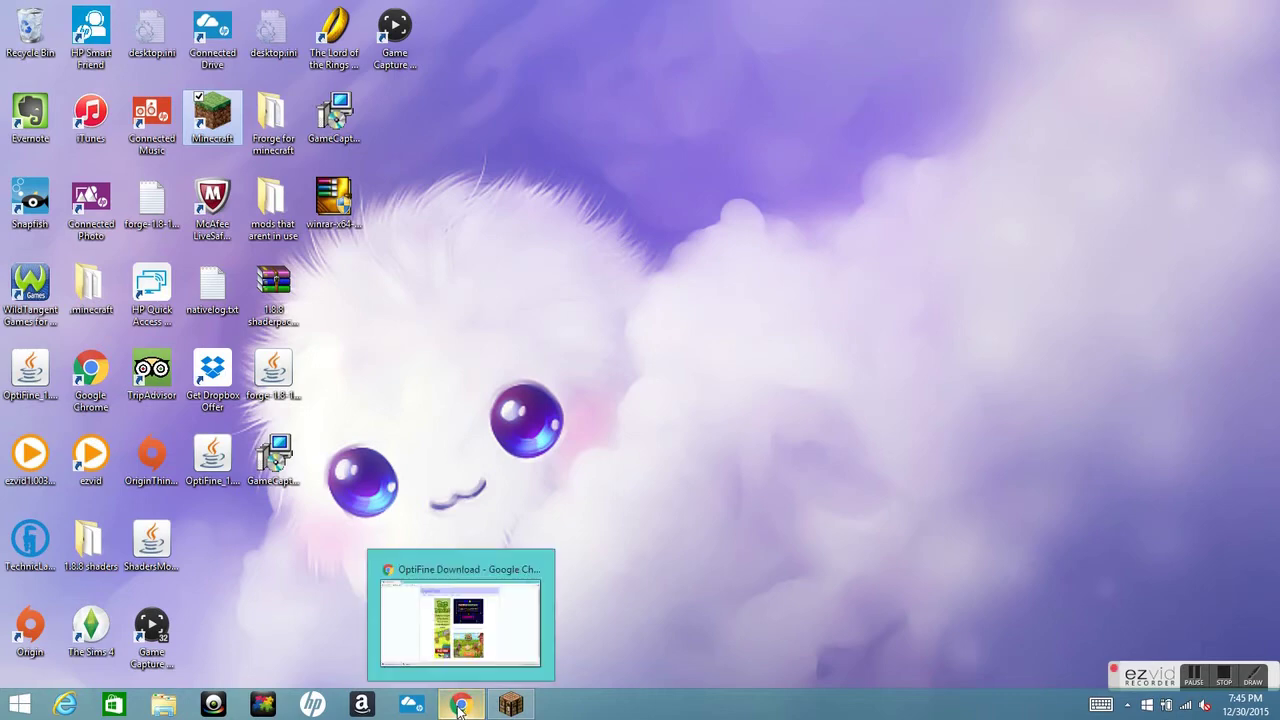
pyautogui.click(460, 600)
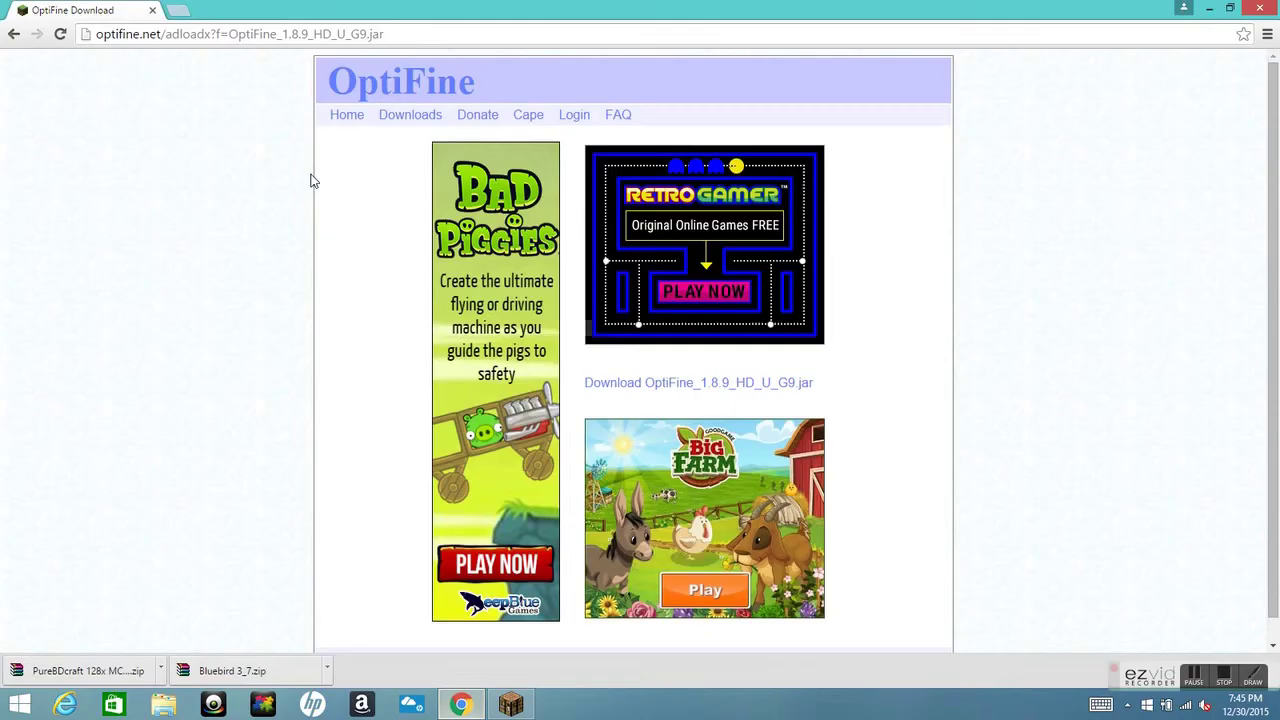
pyautogui.click(177, 11)
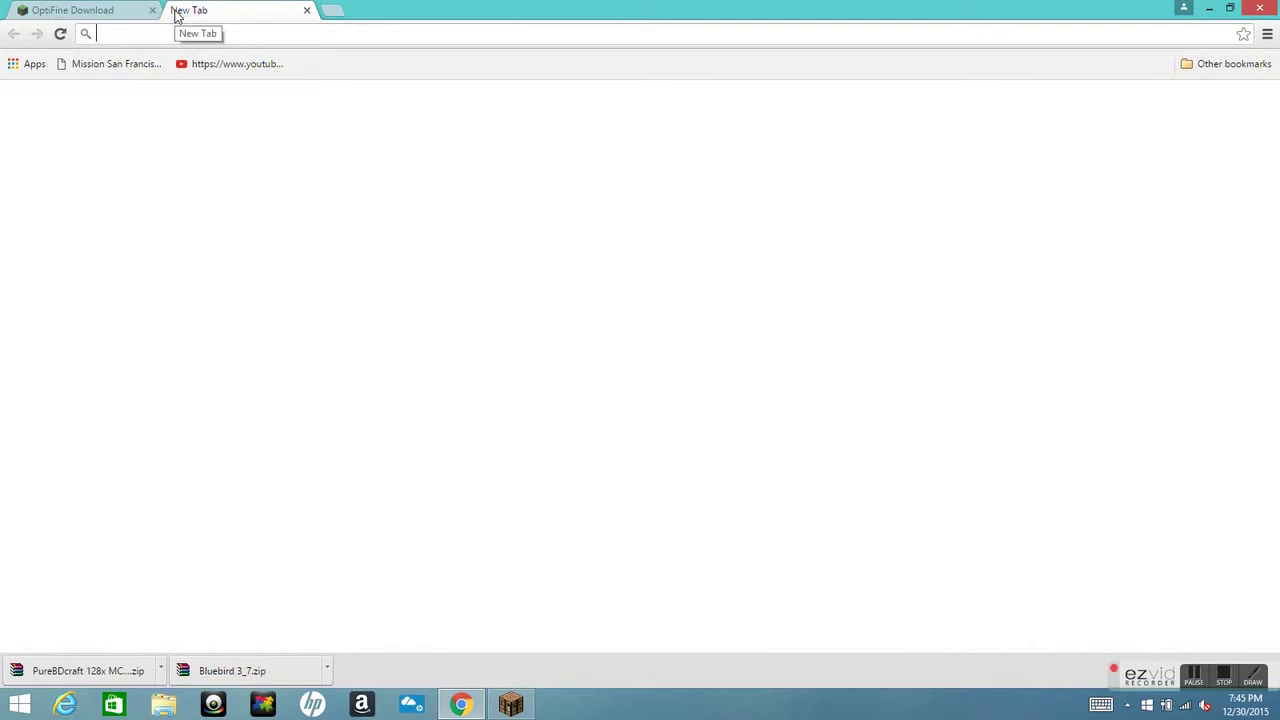
pyautogui.write('sus')
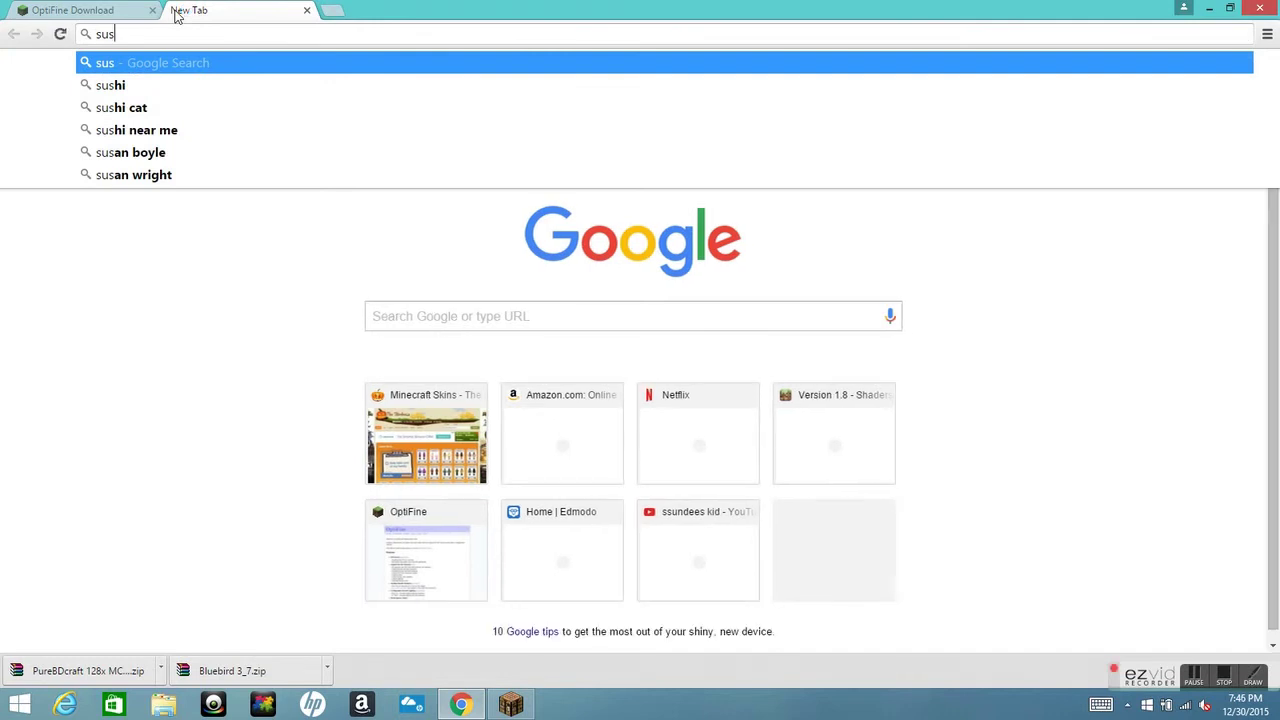
pyautogui.write(' sh')
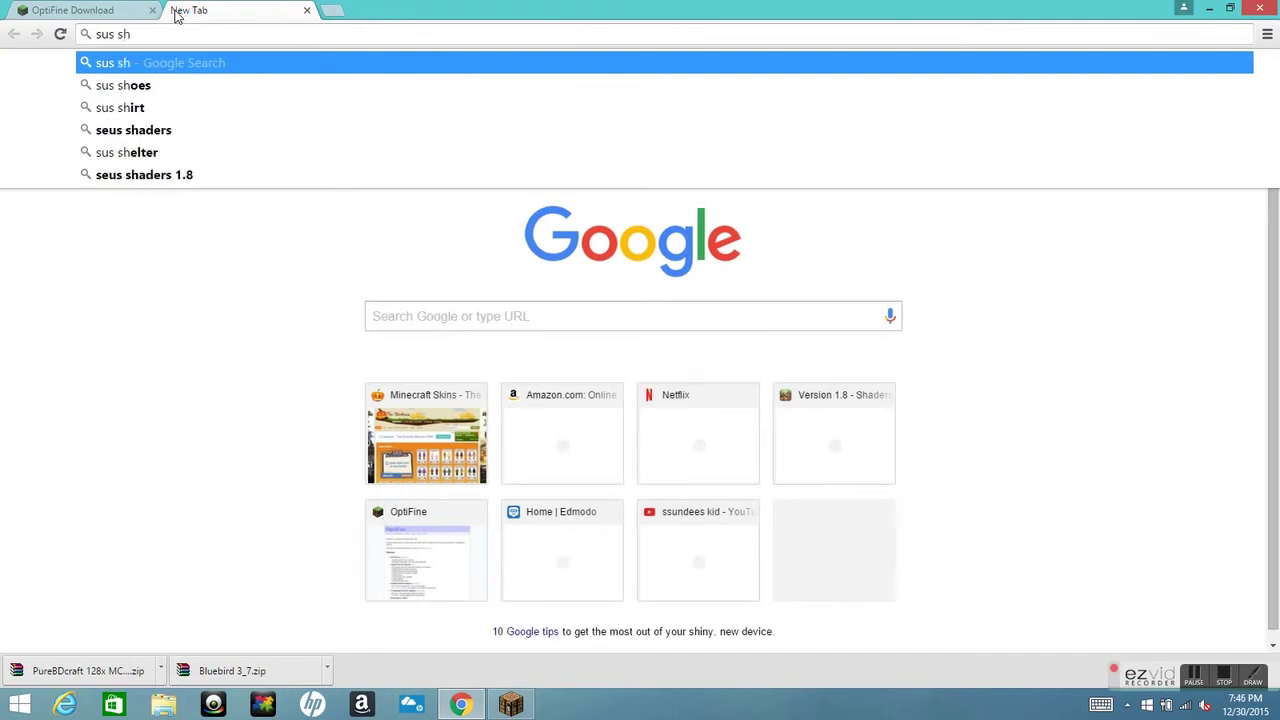
pyautogui.write('a')
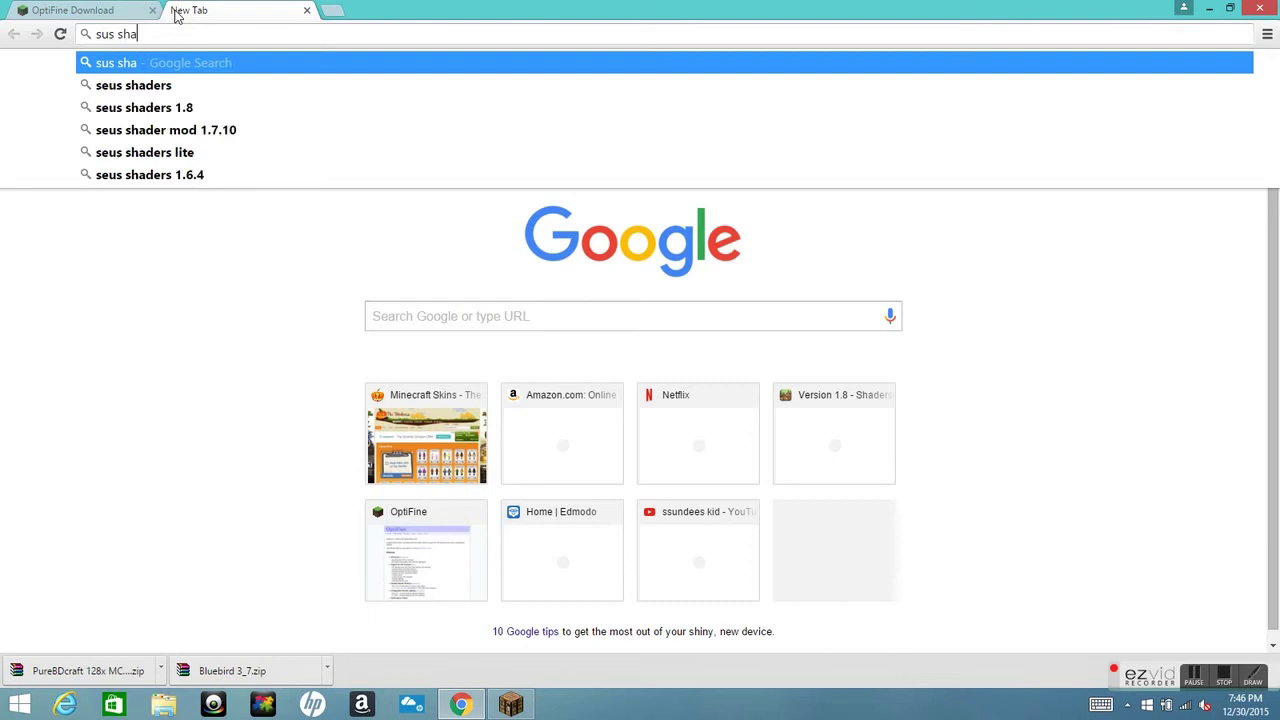
pyautogui.click(203, 112)
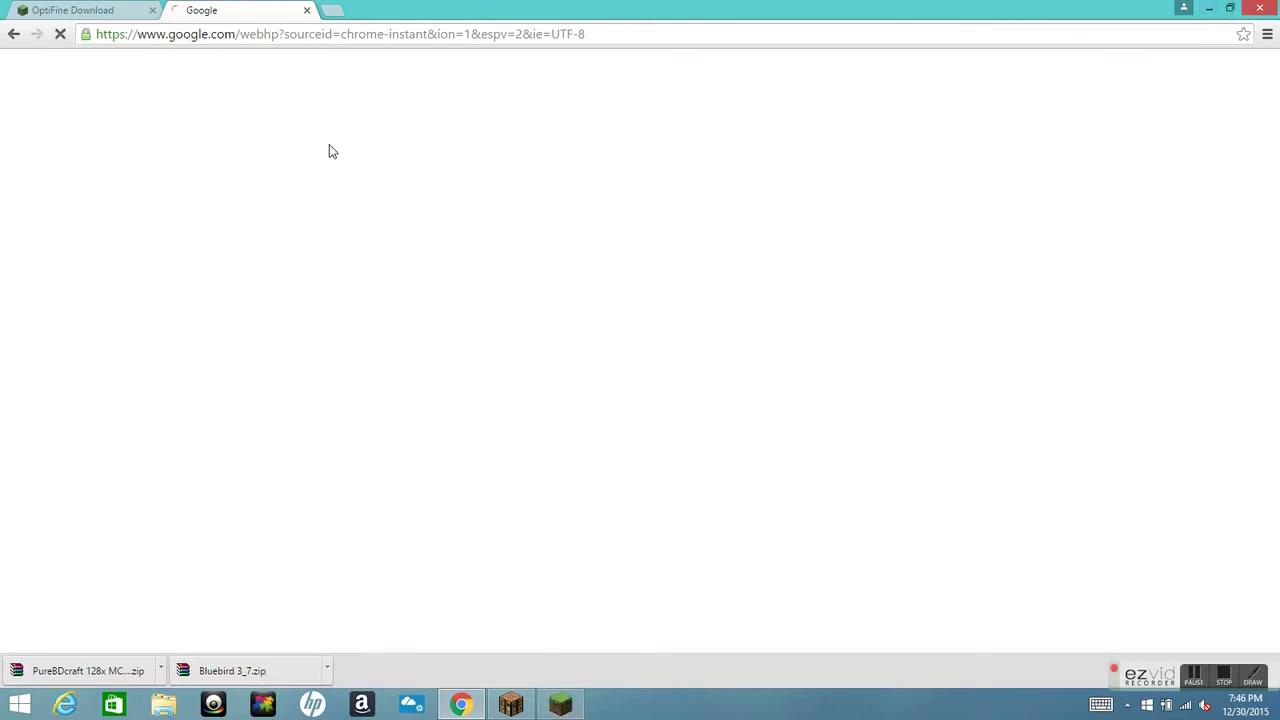
pyautogui.click(1209, 9)
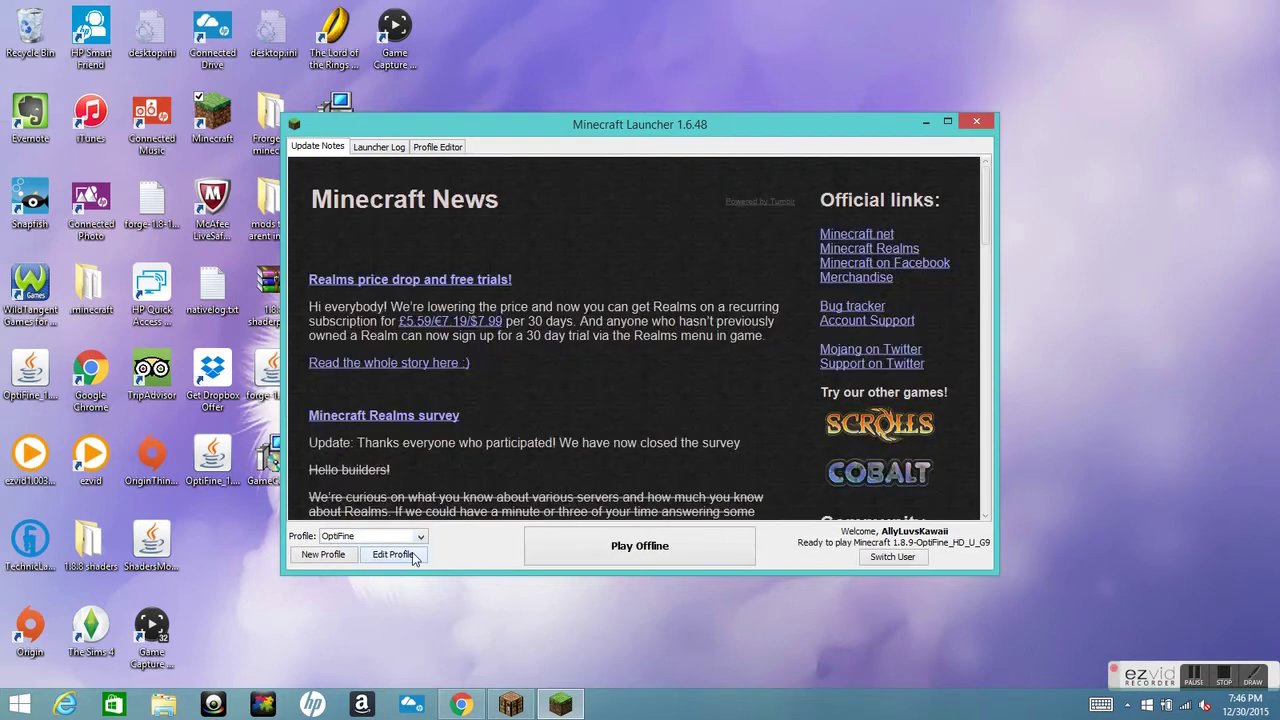
# Set the OptiFine profile's version to release 1.8.9-OptiFine_HD_U_G9 and save the profile
pyautogui.click(405, 557)
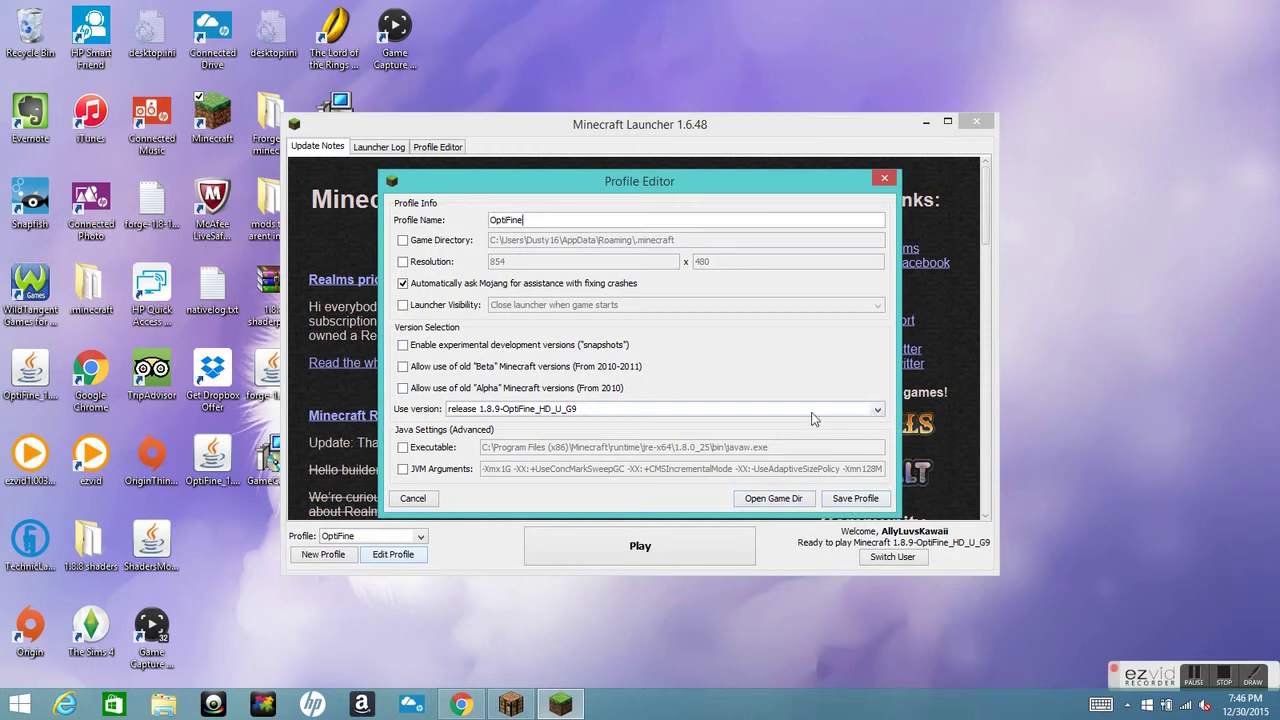
pyautogui.click(878, 410)
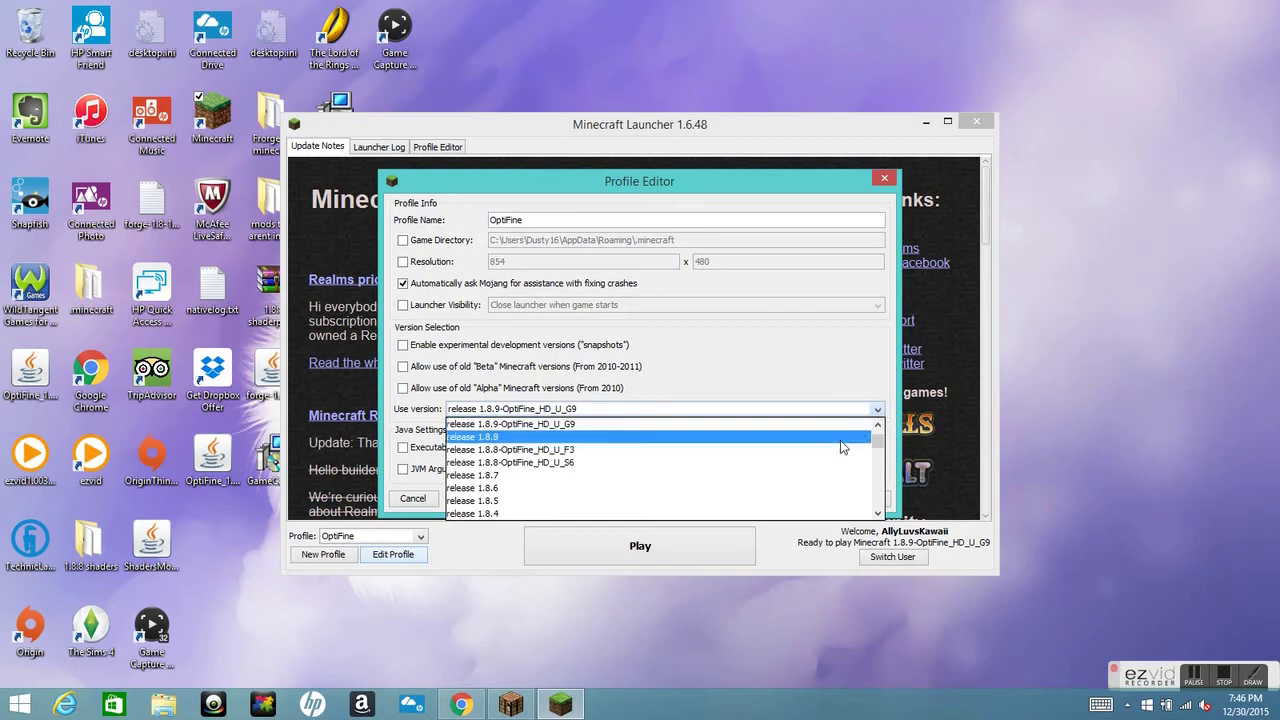
pyautogui.scroll(1, 791, 424)
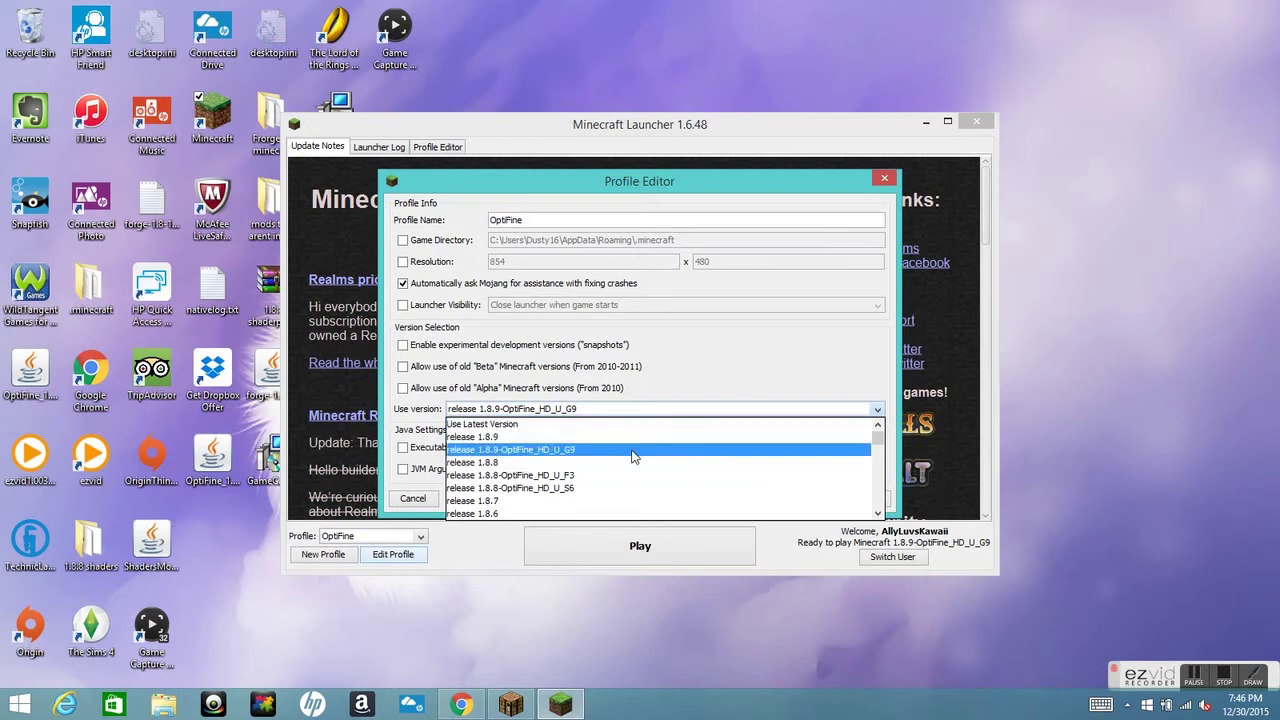
pyautogui.click(543, 455)
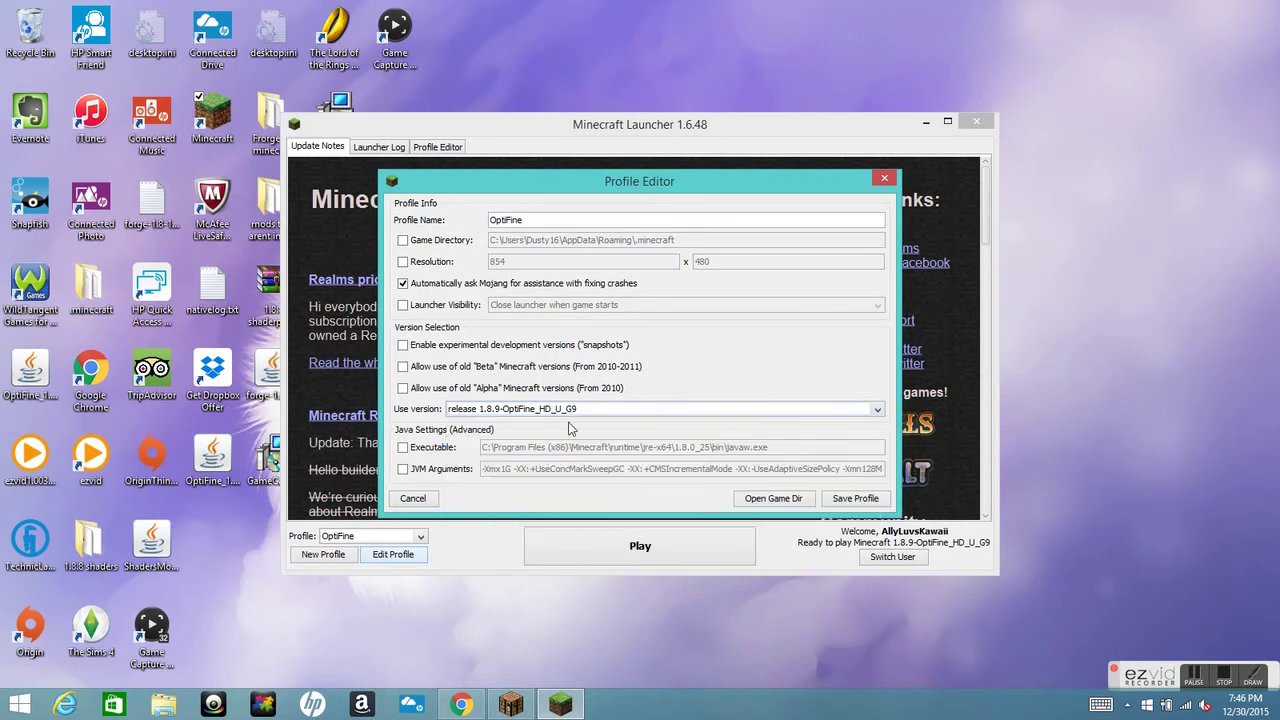
pyautogui.click(856, 498)
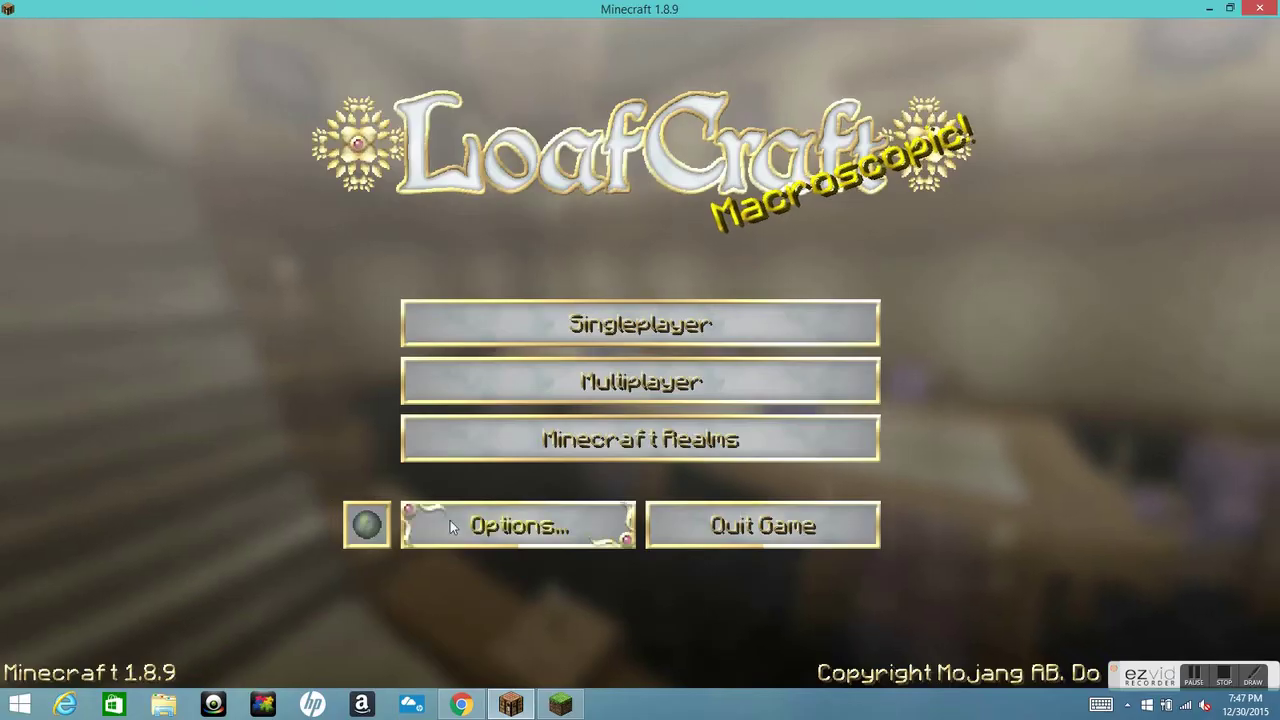
# Go through Options, briefly checking Resource Packs, to the OptiFine HD G9 Ultra Video Settings
pyautogui.click(450, 527)
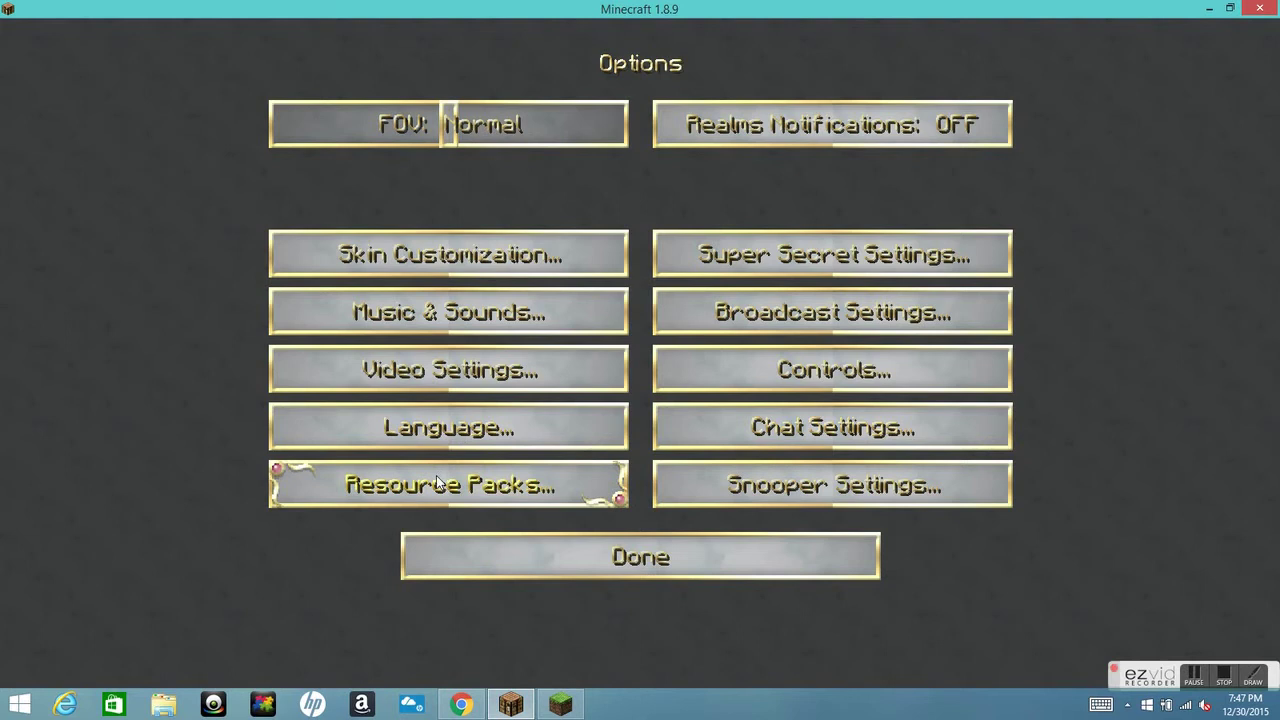
pyautogui.click(449, 484)
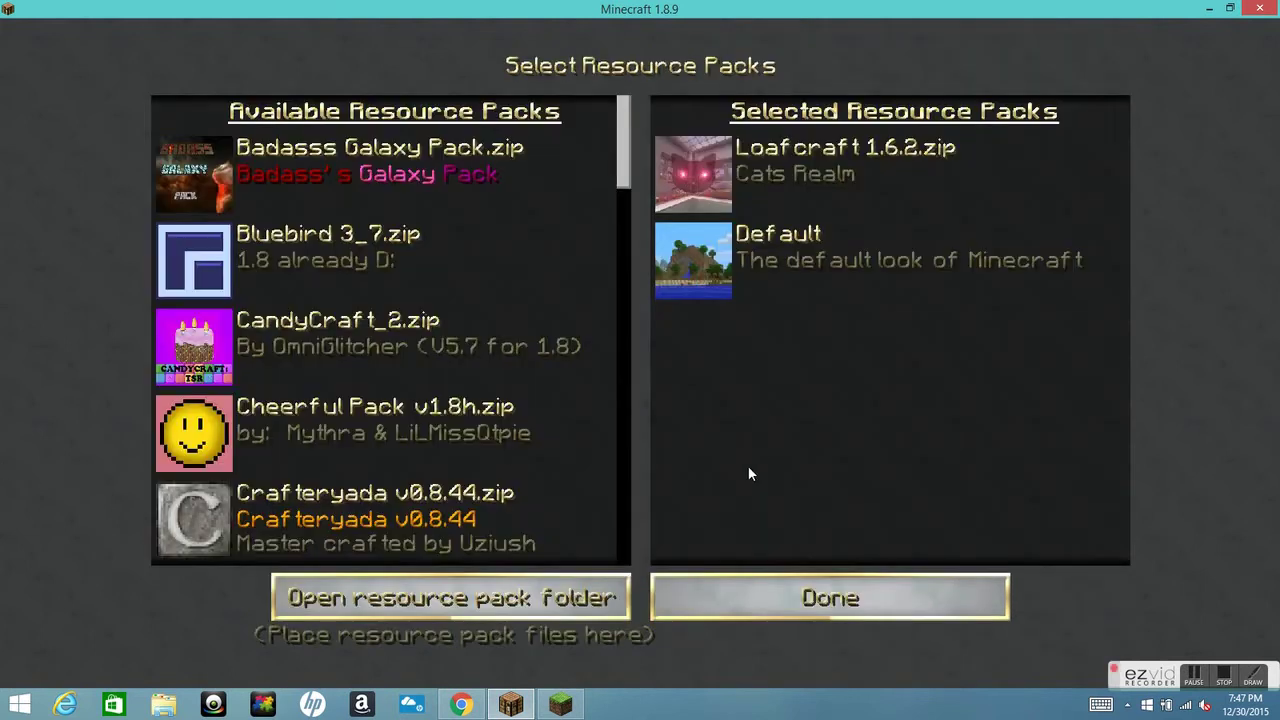
pyautogui.click(735, 585)
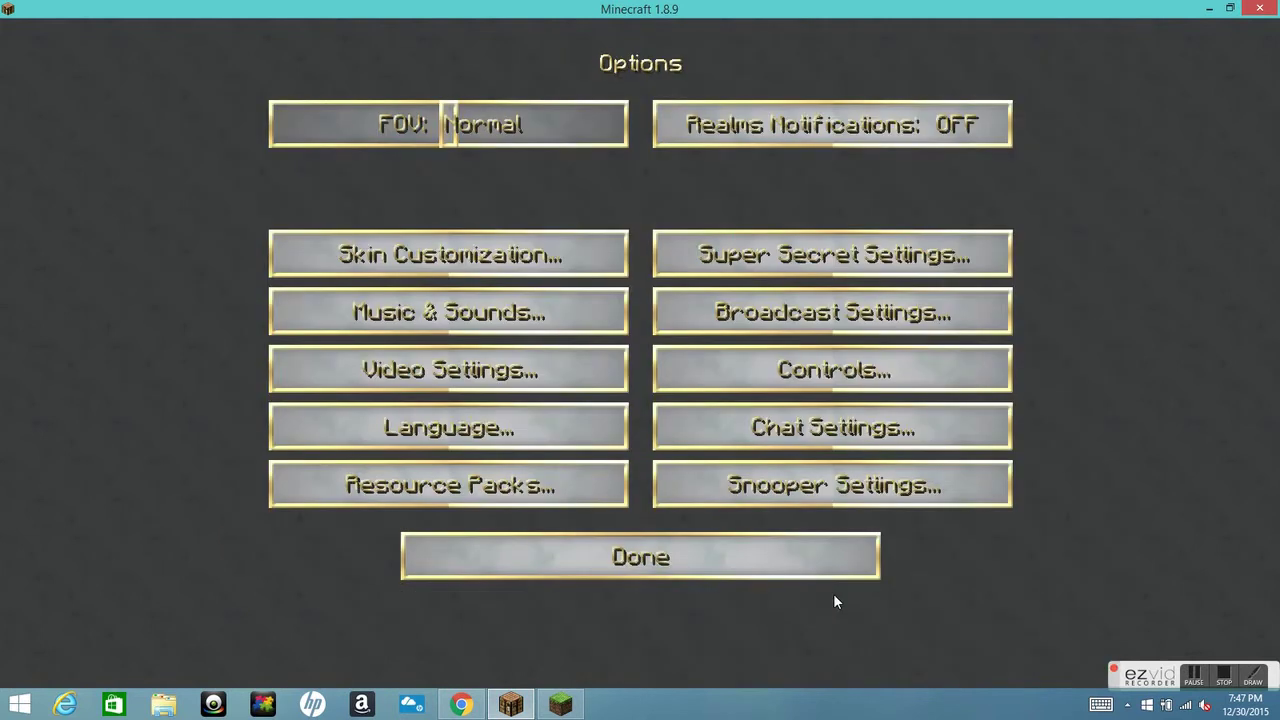
pyautogui.click(404, 370)
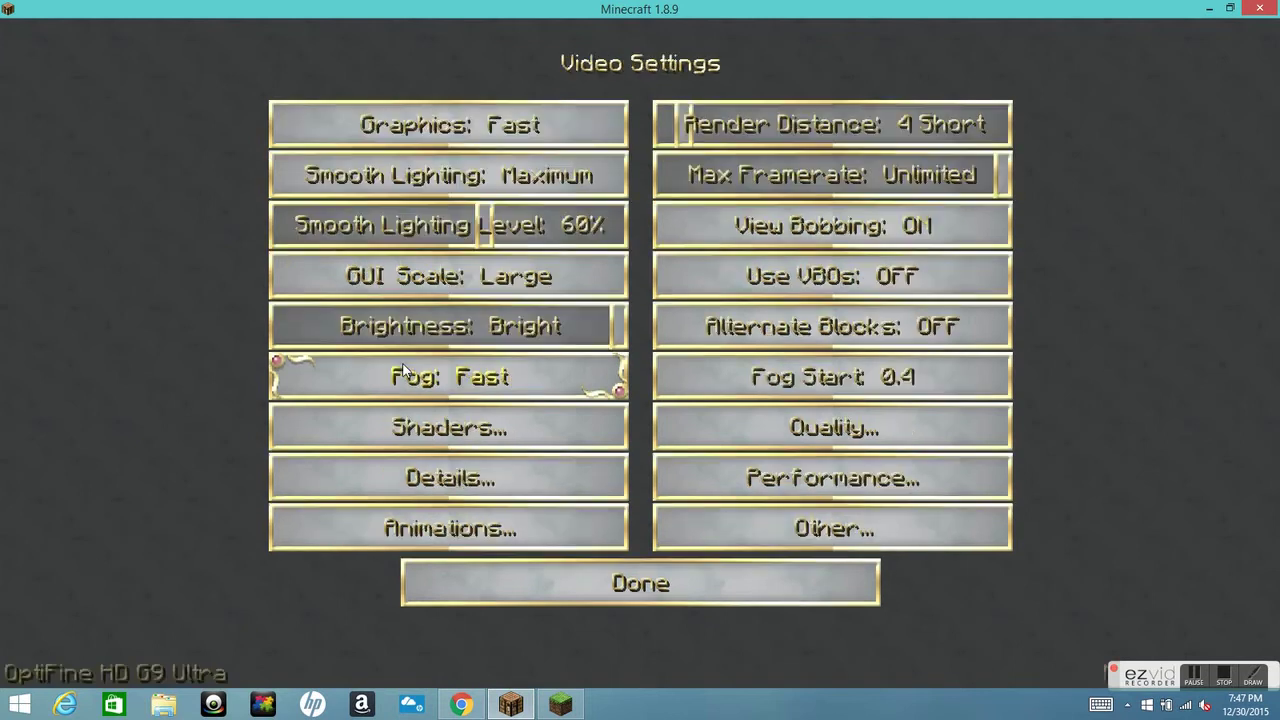
# Confirm Chocapic13 V5 Ultra.zip in the Shaders list, then minimize Minecraft and its launcher
pyautogui.click(452, 430)
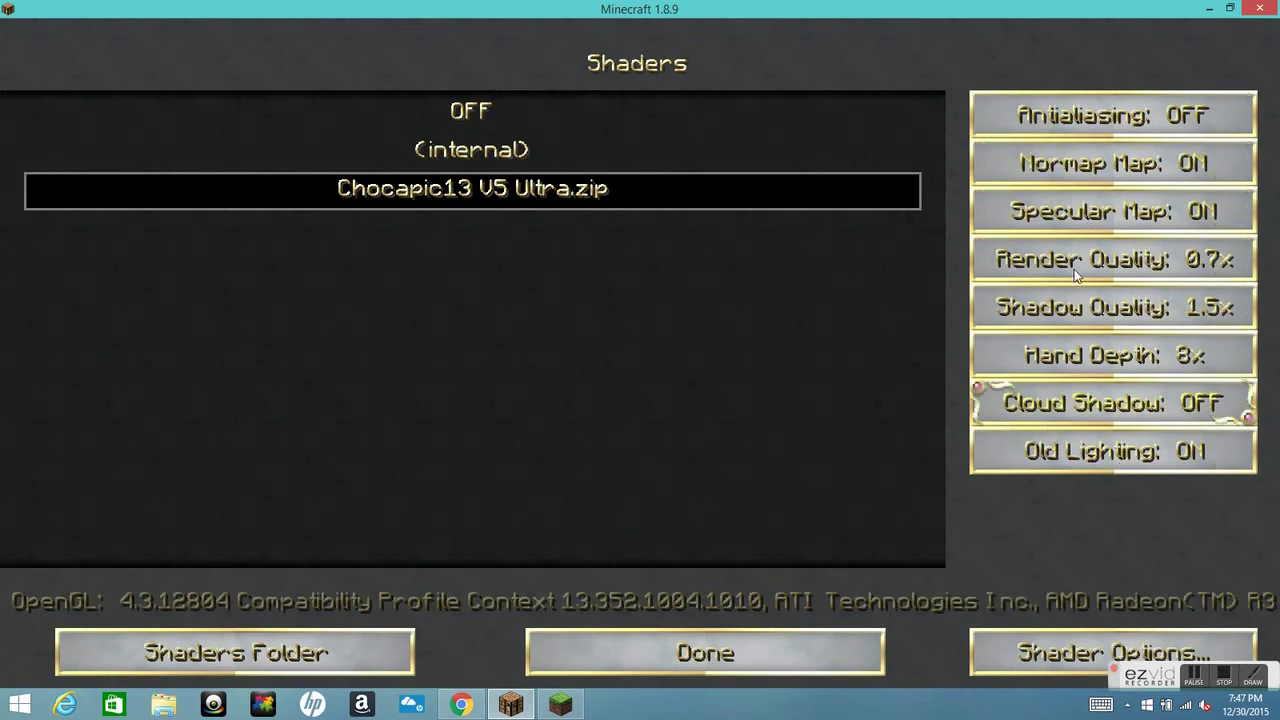
pyautogui.click(775, 662)
pyautogui.click(672, 602)
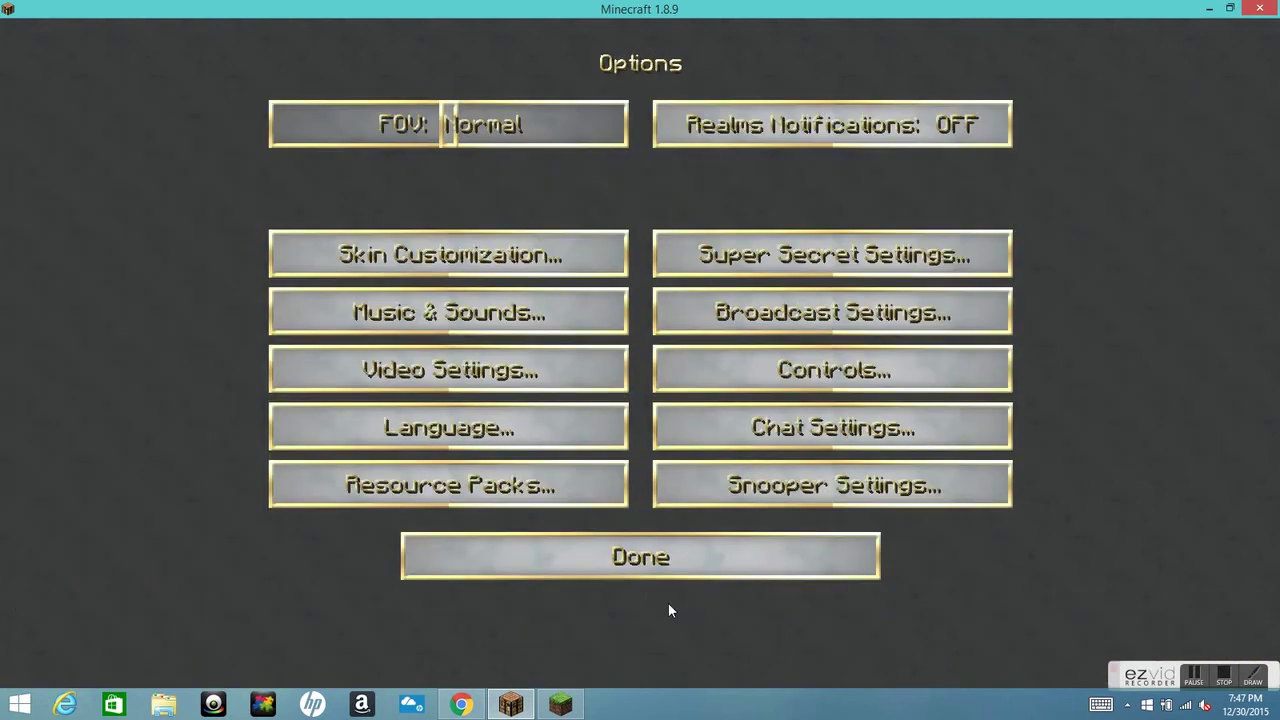
pyautogui.click(644, 573)
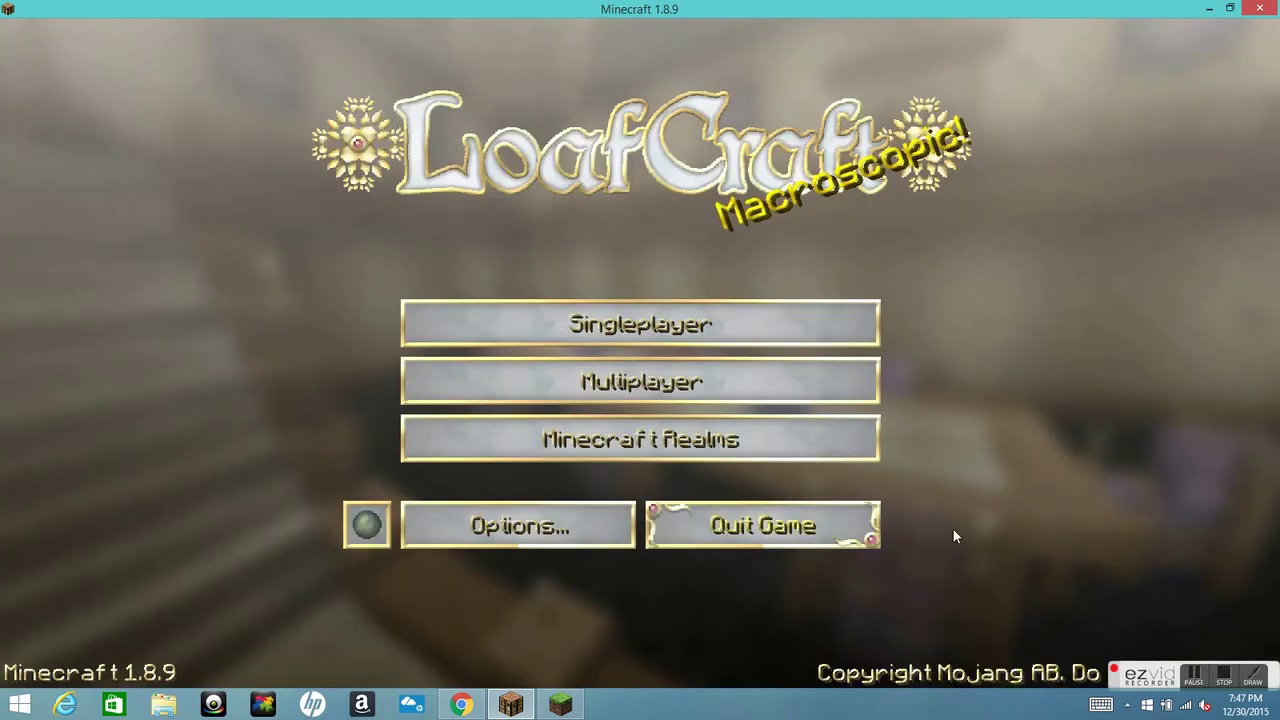
pyautogui.click(1210, 10)
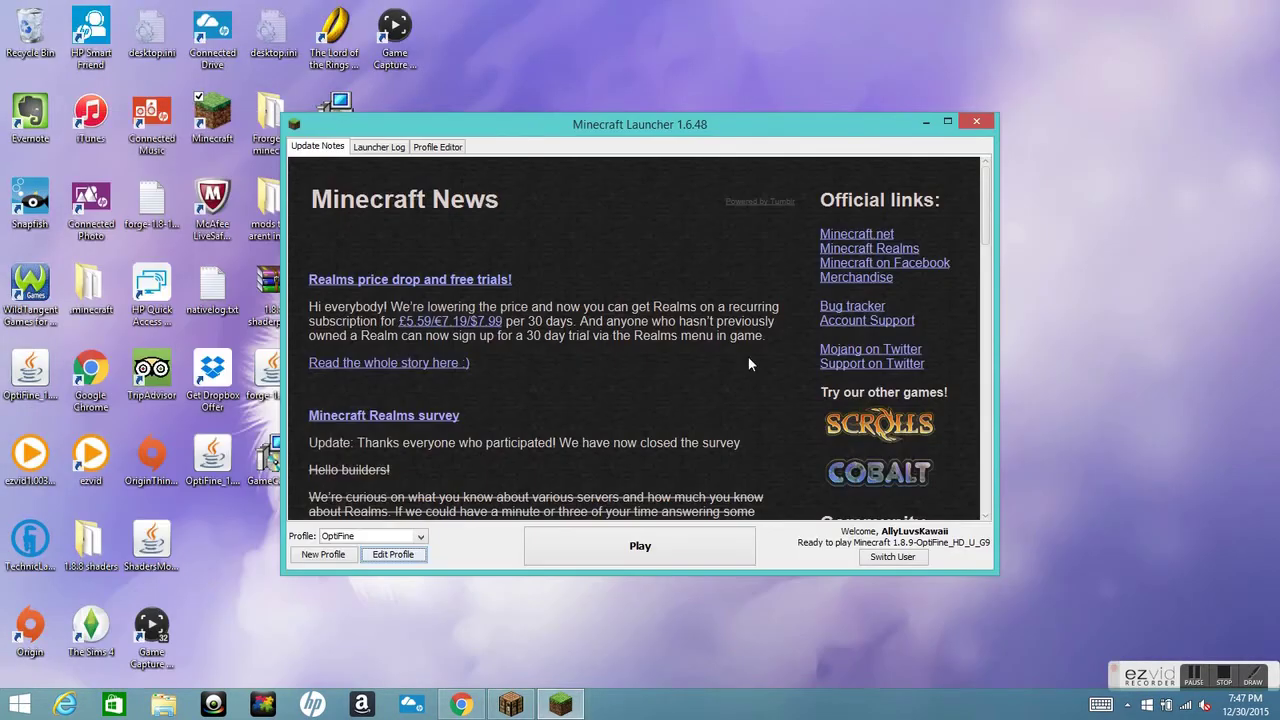
pyautogui.click(926, 121)
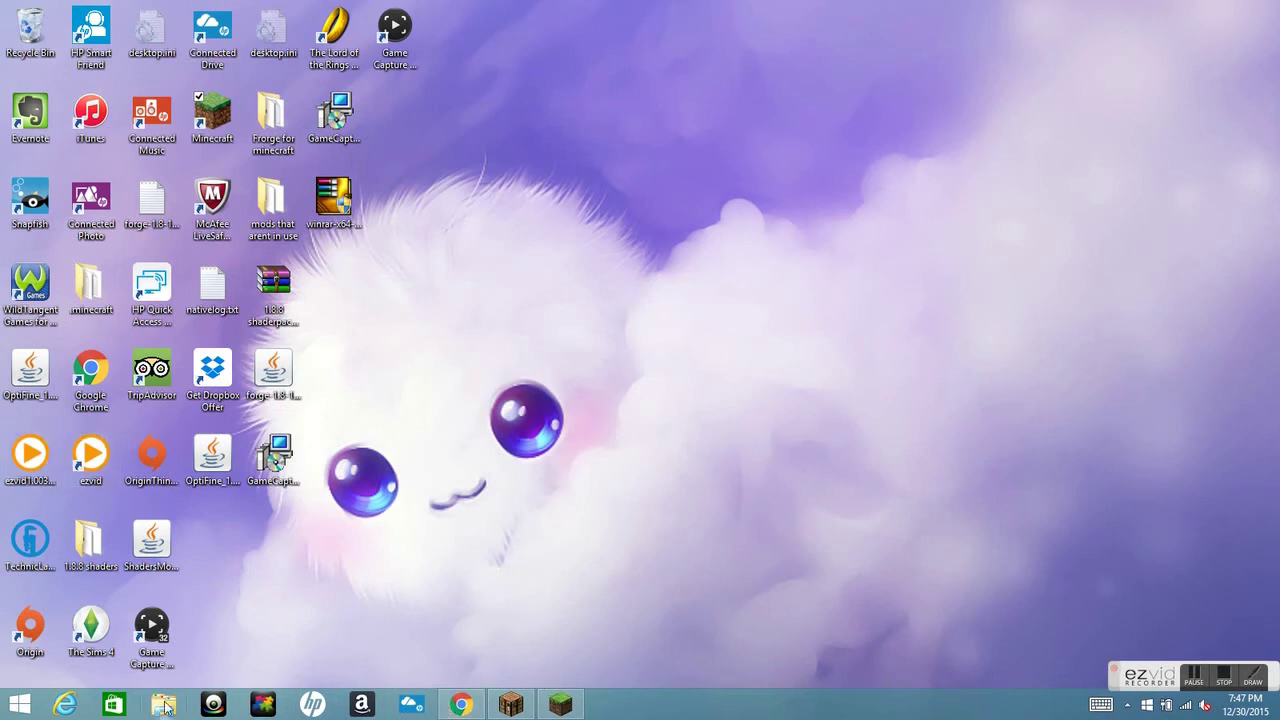
# Restore Chrome and open the minecraftsix.com article on Sonic Ether's Unbelievable Shaders
pyautogui.click(480, 660)
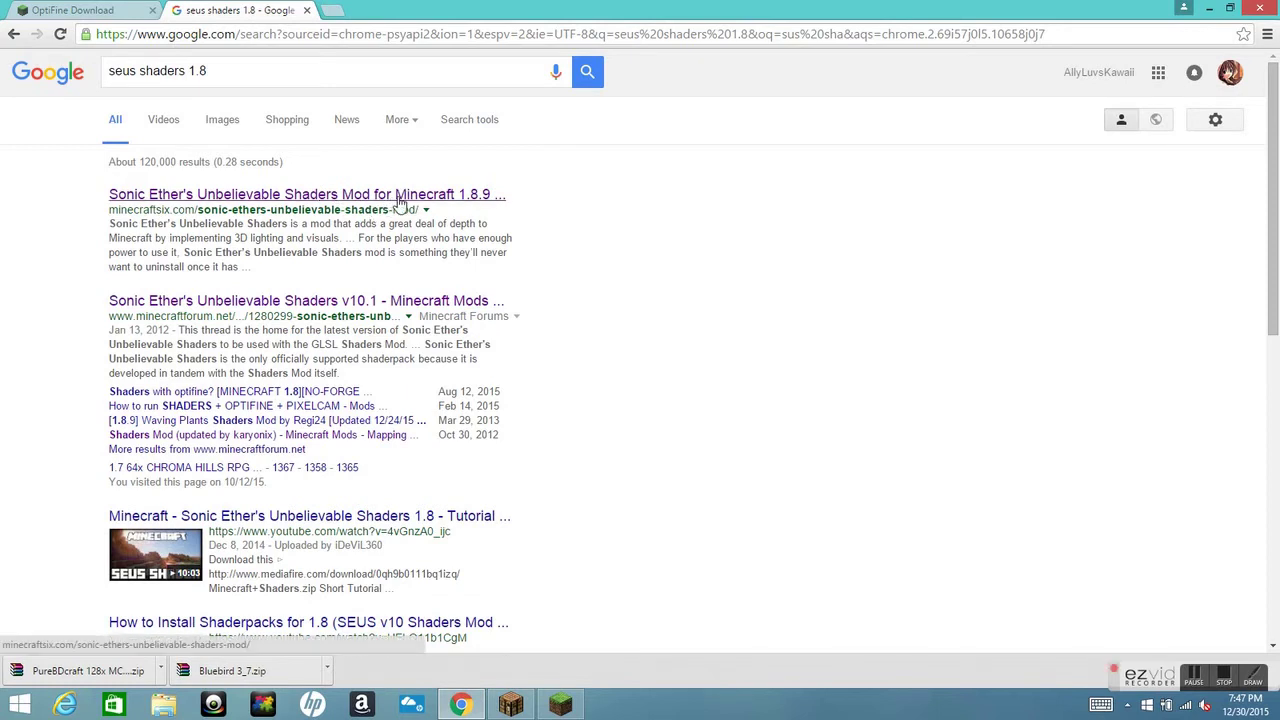
pyautogui.click(492, 198)
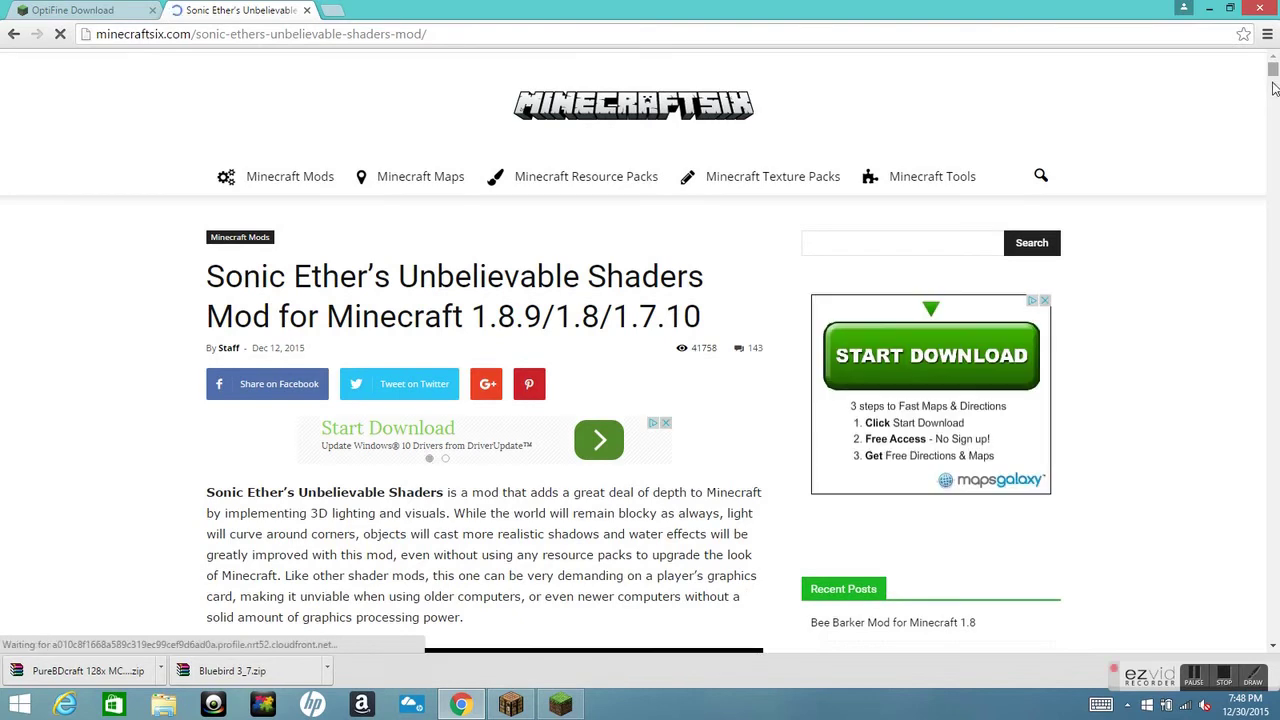
# Download SEUS v10.2 Preview 1 Ultra, close the adf.ly tab it opens, and minimize Chrome
pyautogui.moveTo(1273, 89); pyautogui.dragTo(1275, 123)
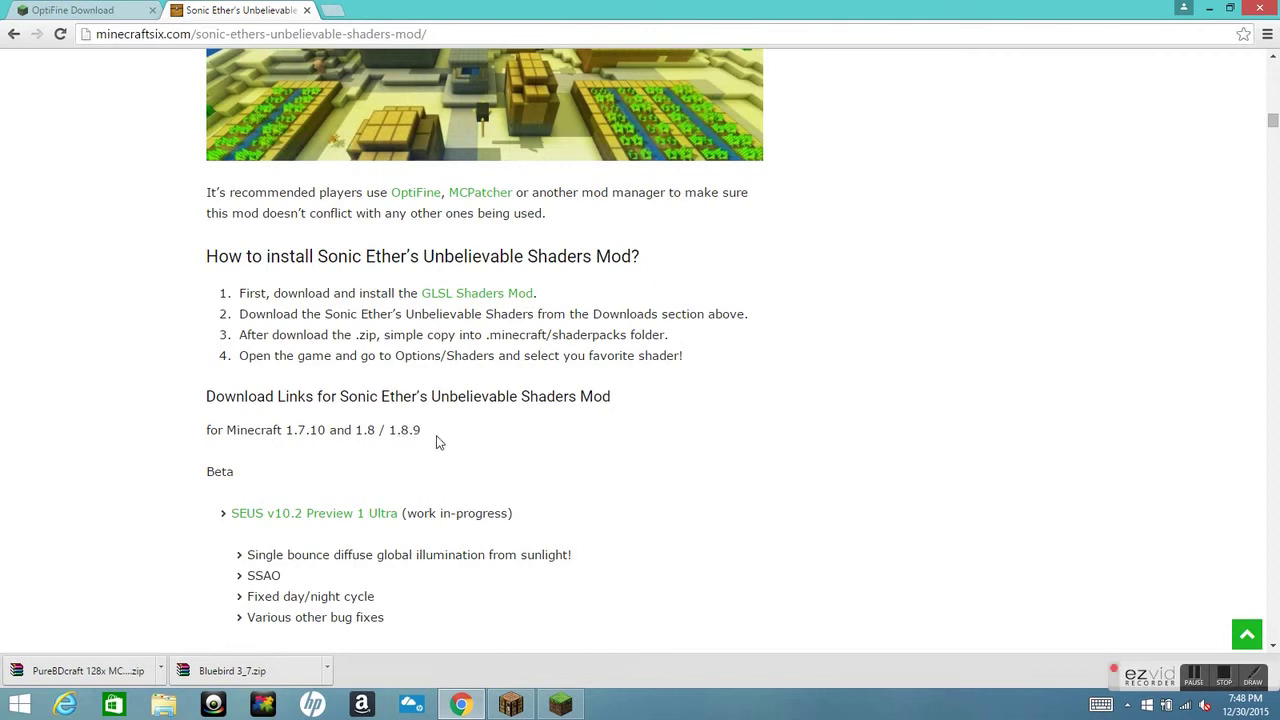
pyautogui.scroll(-1, 289, 457)
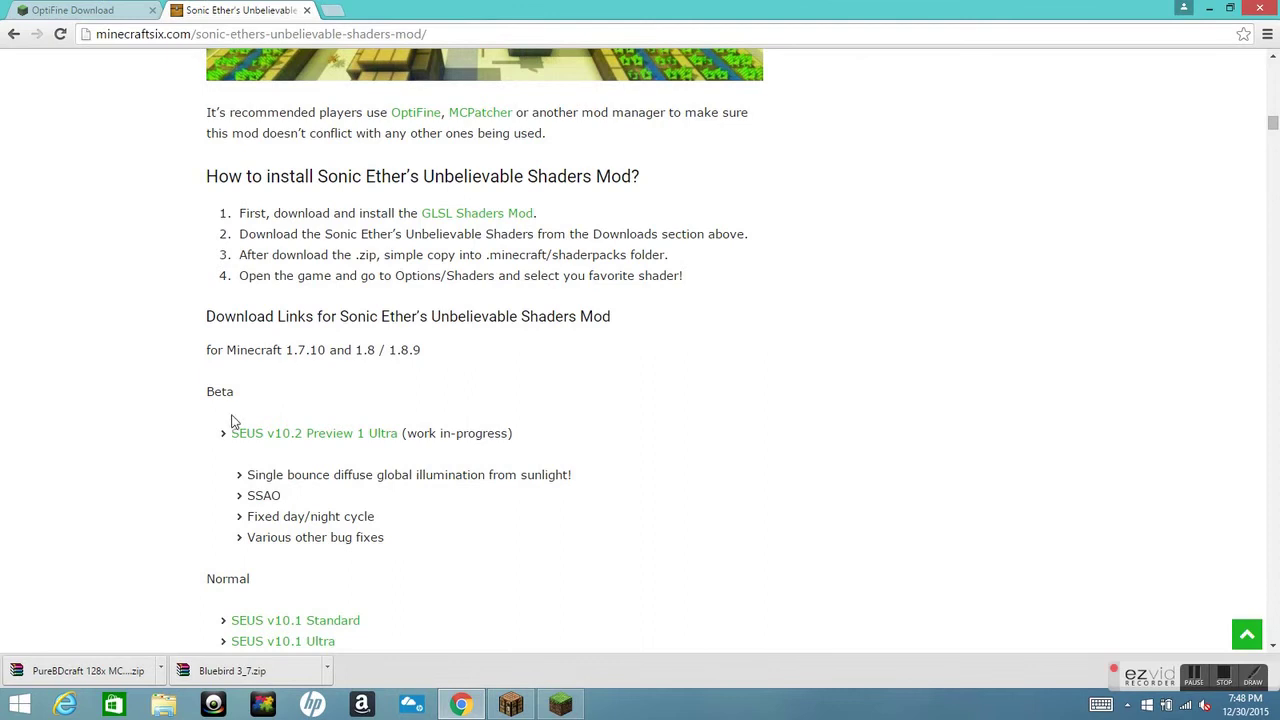
pyautogui.click(314, 444)
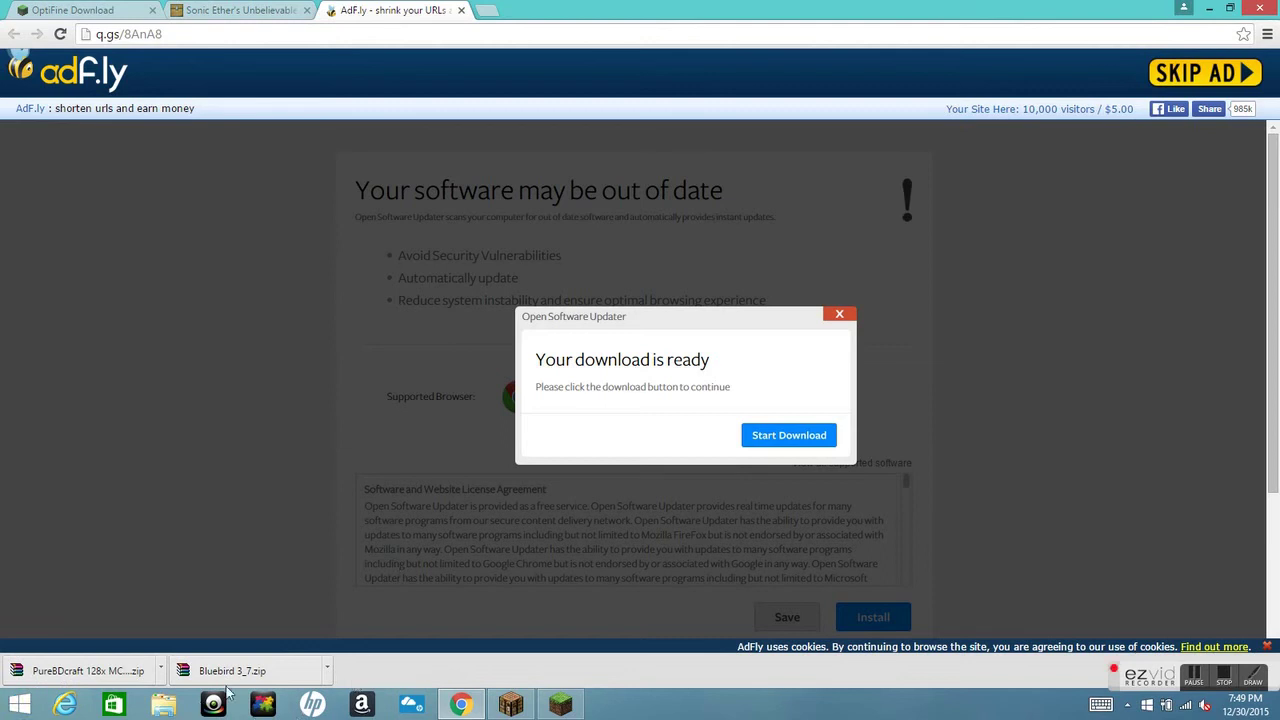
pyautogui.click(461, 11)
pyautogui.click(1208, 8)
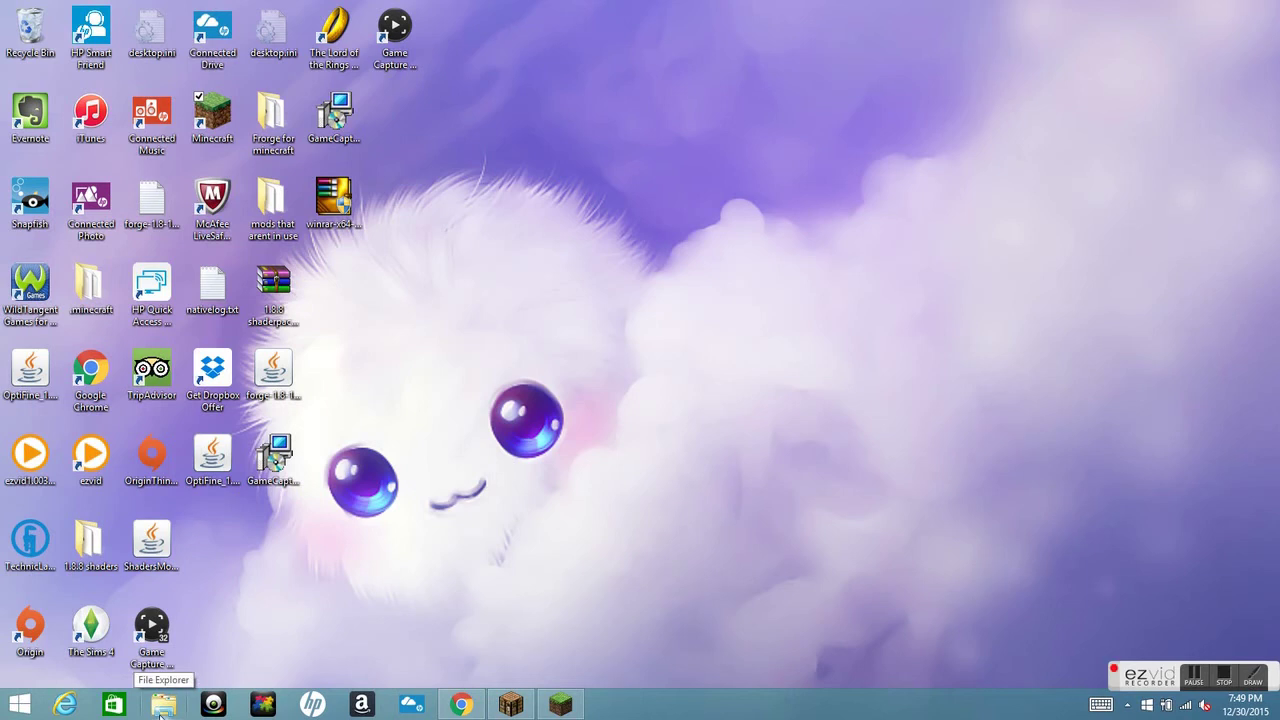
pyautogui.click(160, 705)
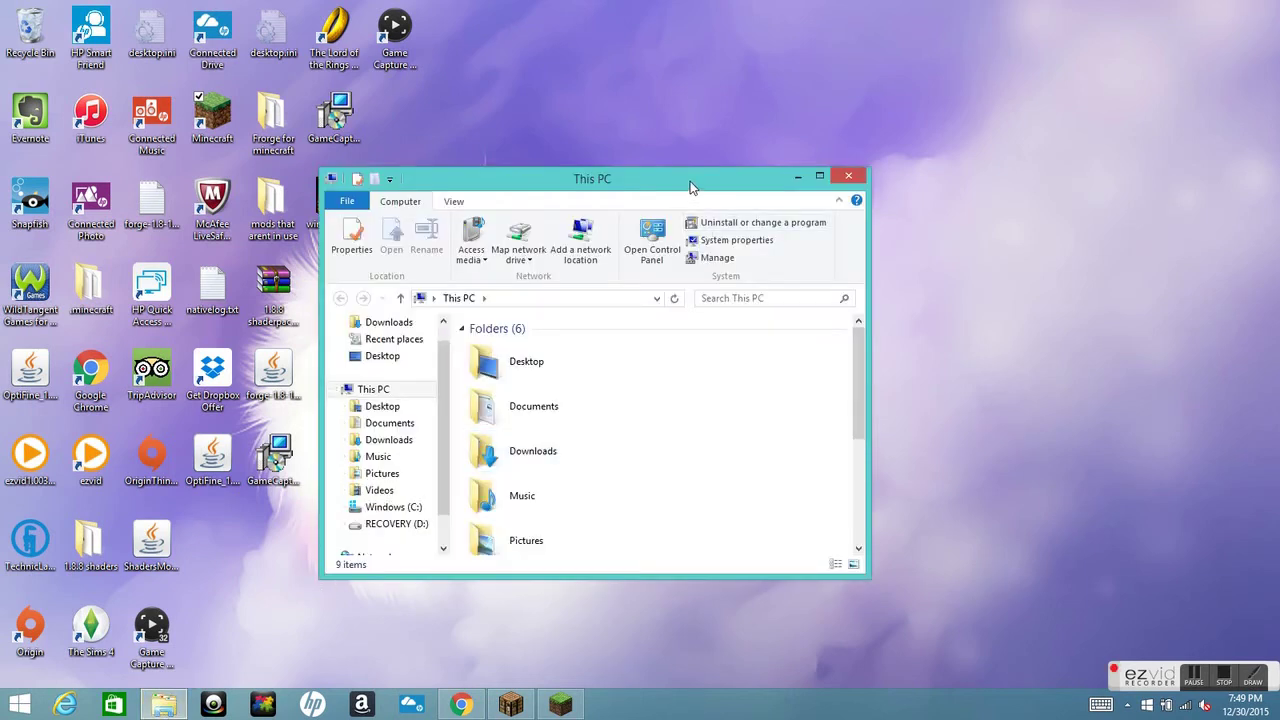
pyautogui.moveTo(690, 186); pyautogui.dragTo(1123, 145)
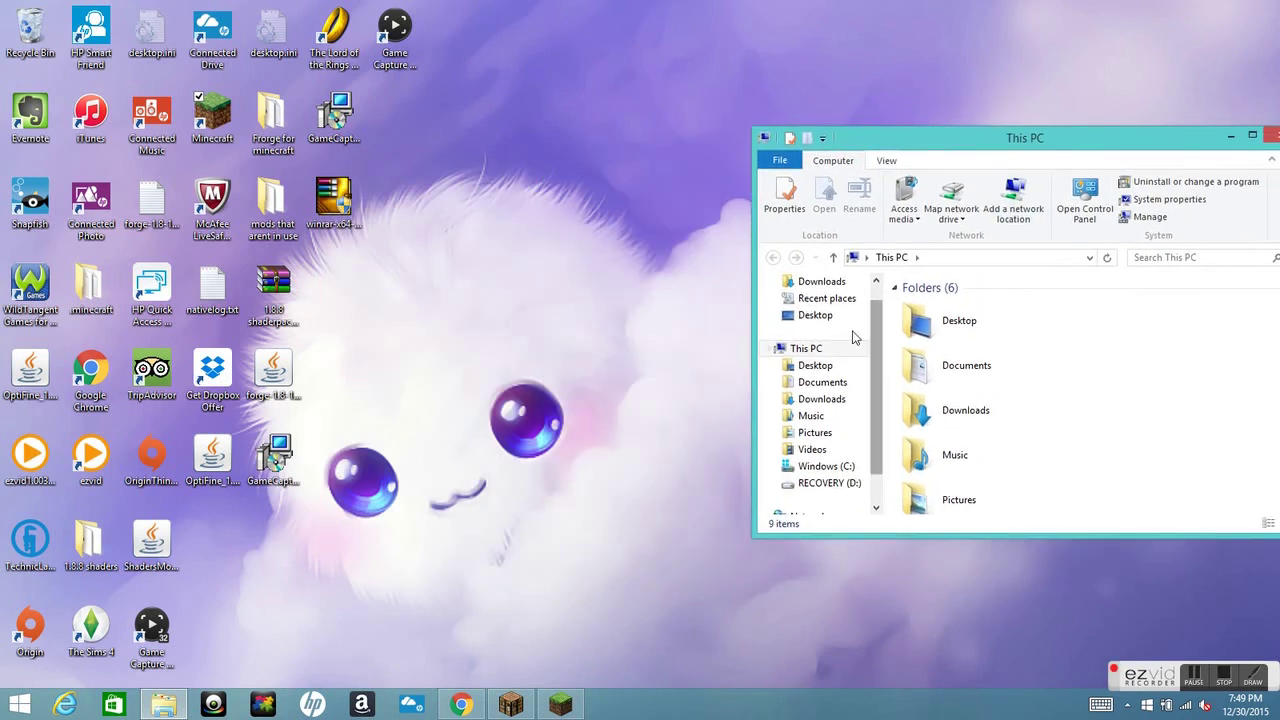
pyautogui.click(828, 282)
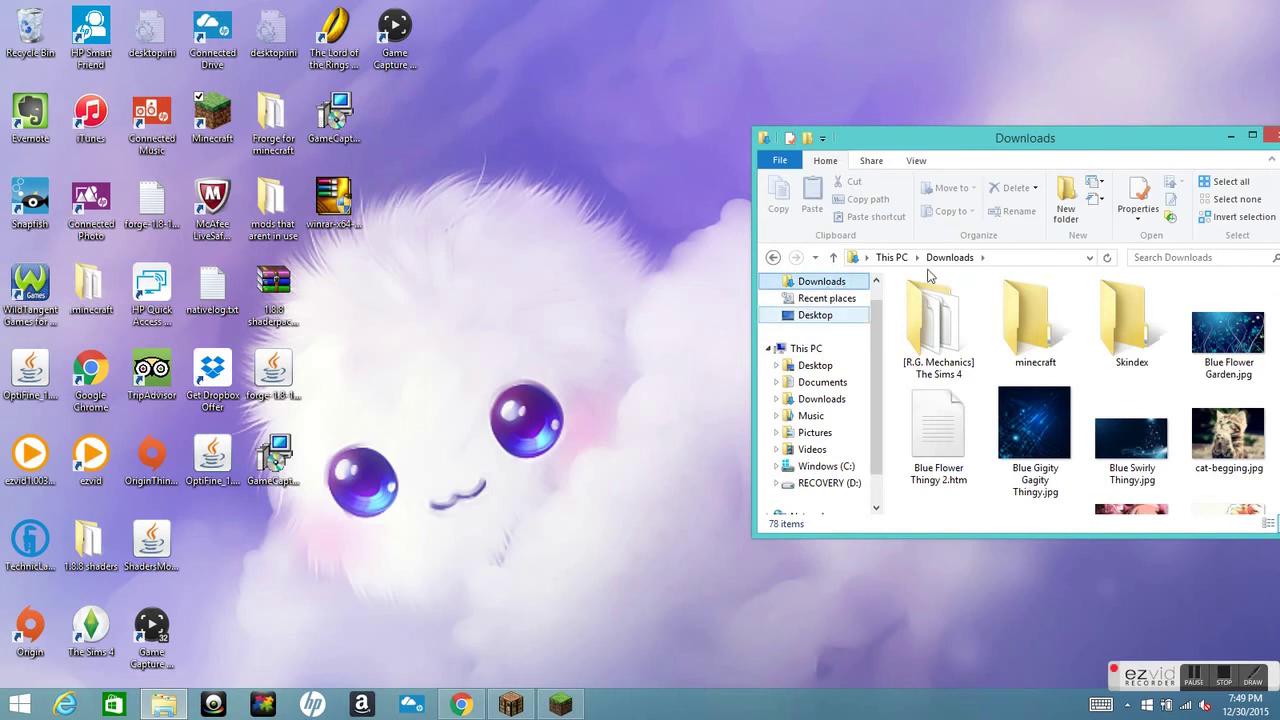
pyautogui.moveTo(1058, 138); pyautogui.dragTo(1009, 139)
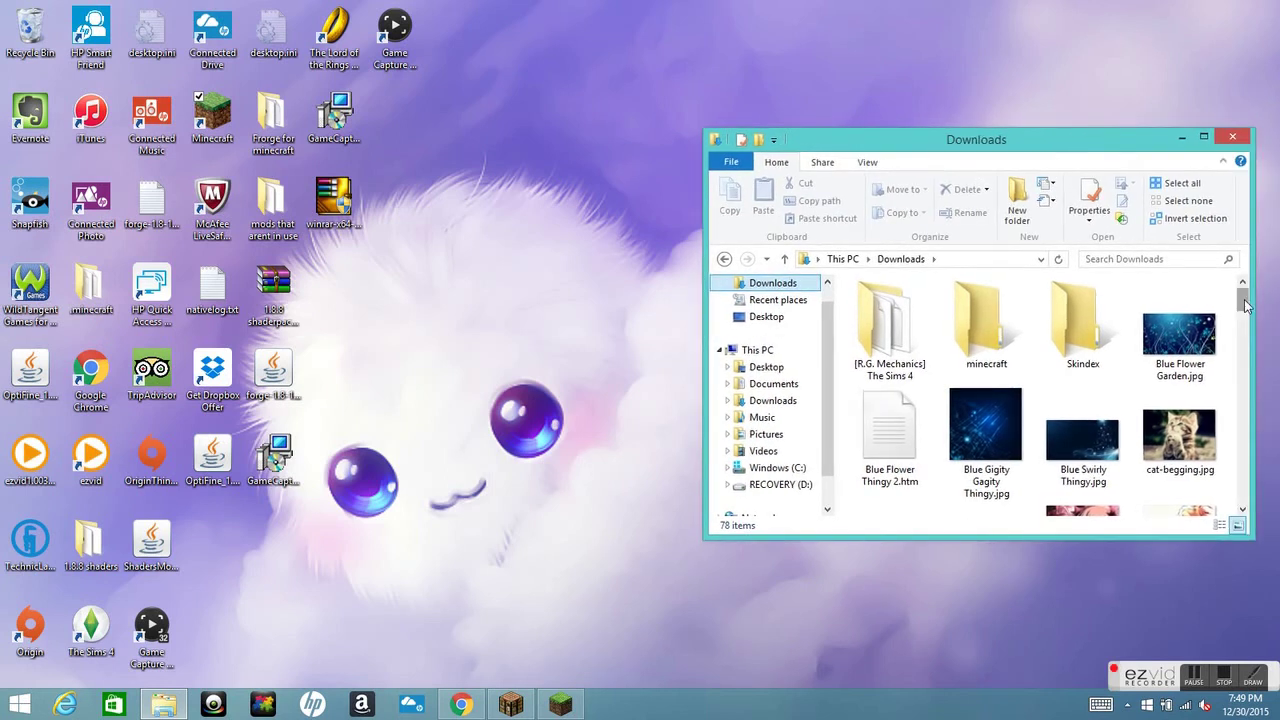
pyautogui.moveTo(1245, 305)
pyautogui.mouseDown()
pyautogui.moveTo(1246, 425)
pyautogui.moveTo(1232, 286)
pyautogui.mouseUp()
# Close Downloads, edit the OptiFine profile in the Minecraft Launcher, and open its .minecraft game directory
pyautogui.click(1233, 141)
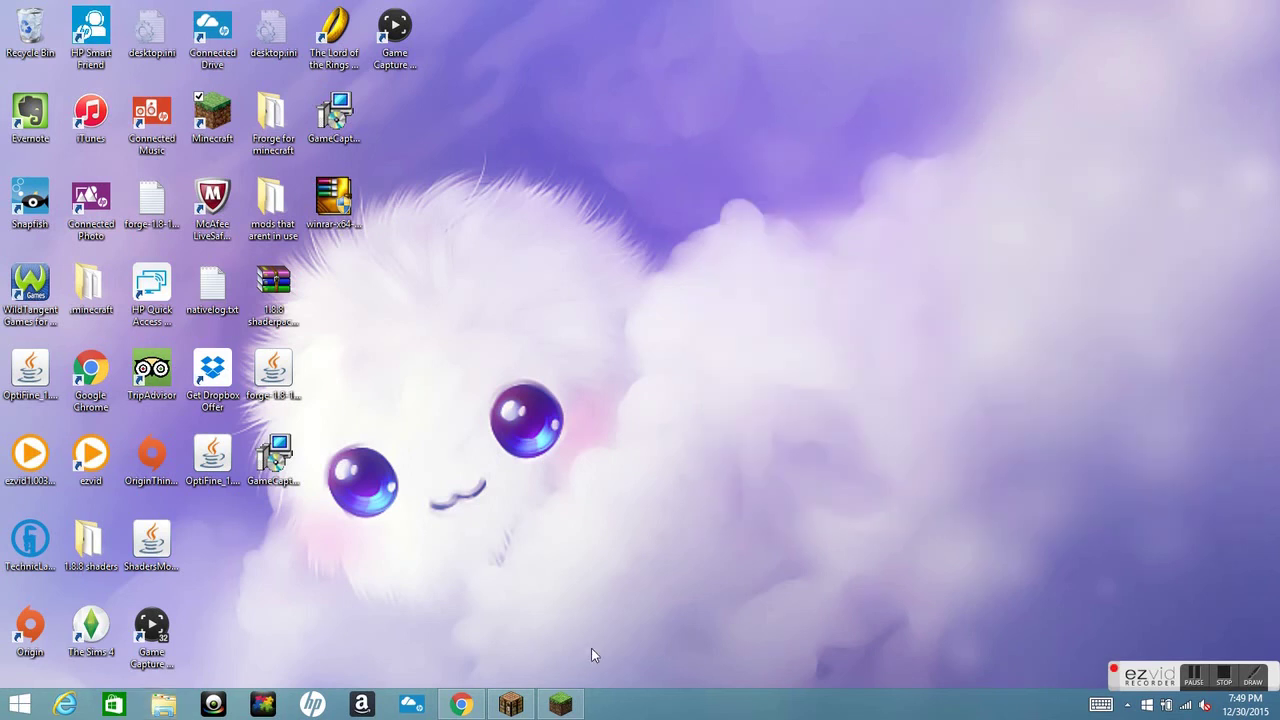
pyautogui.click(580, 706)
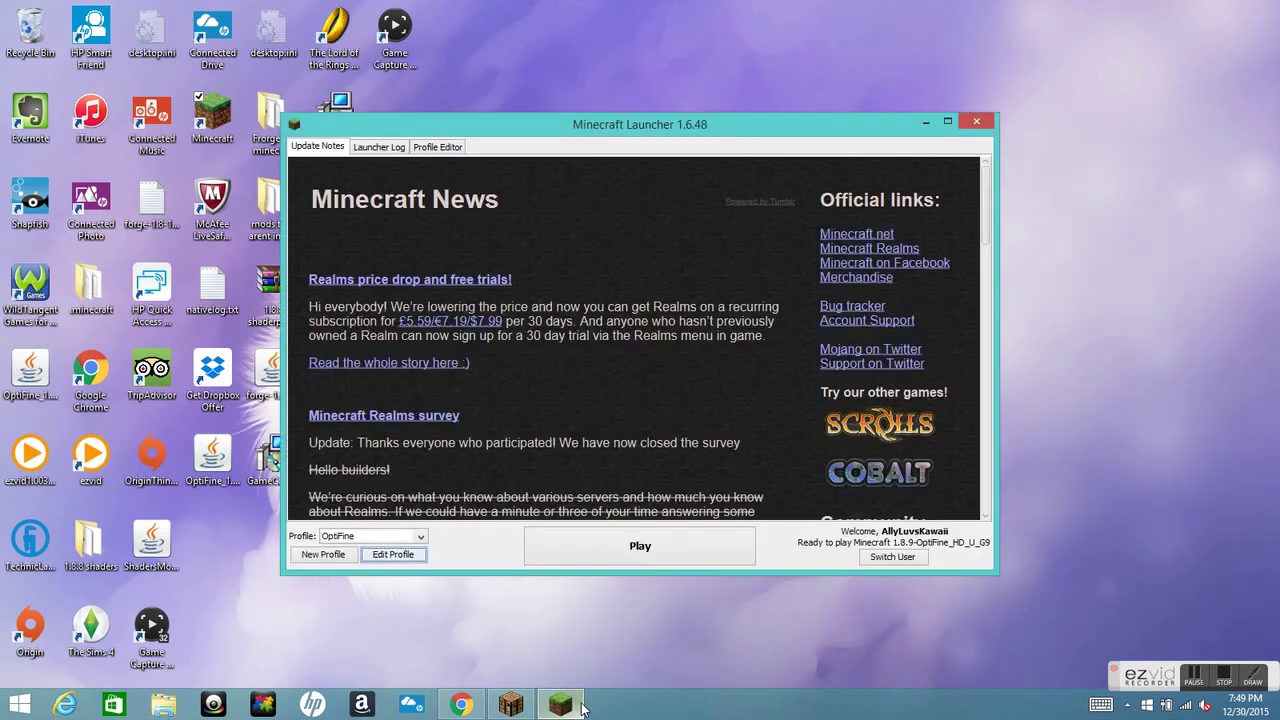
pyautogui.click(396, 556)
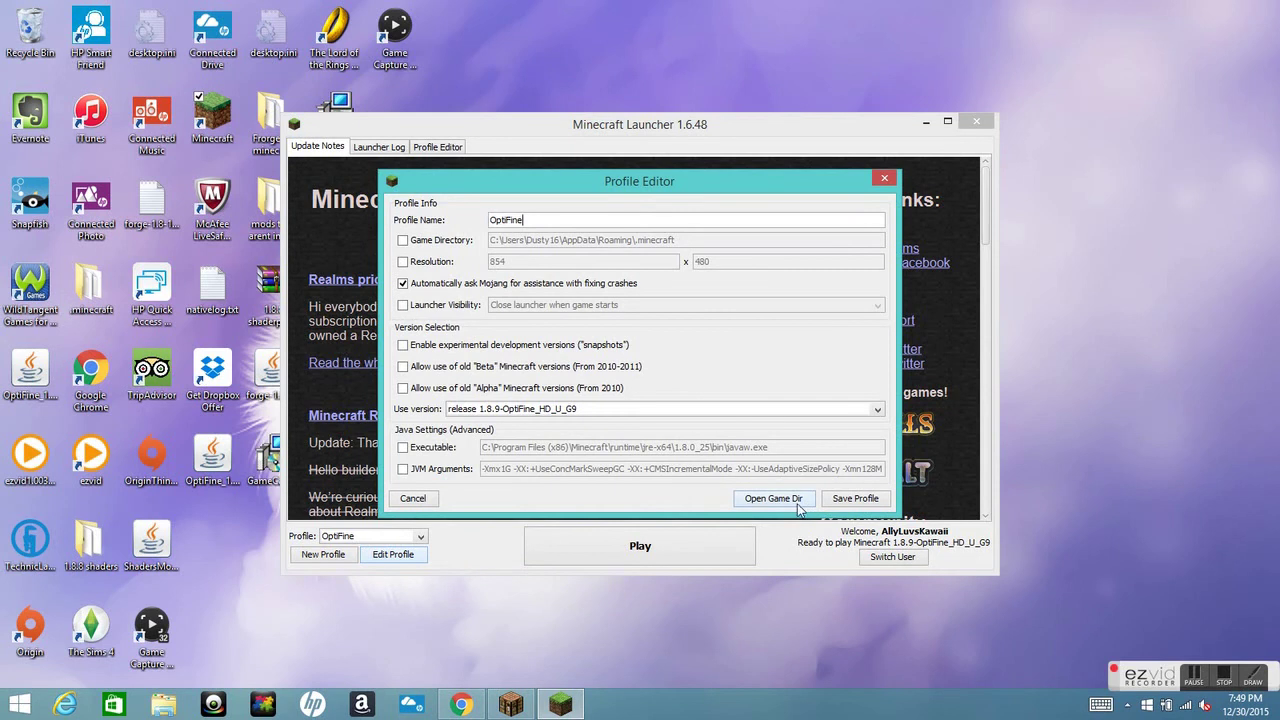
pyautogui.click(757, 499)
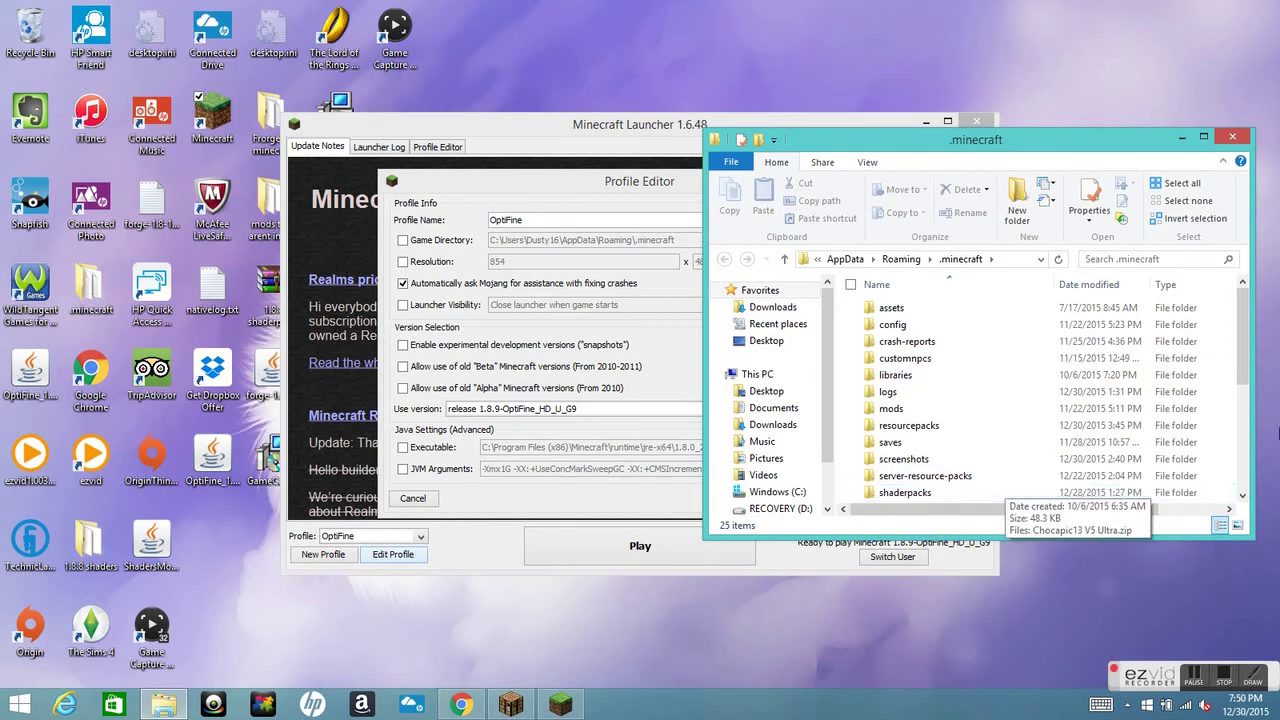
# Open the shaderpacks folder in .minecraft, confirm Chocapic13 V5 Ultra.zip is inside, and close Explorer
pyautogui.rightClick(1028, 427)
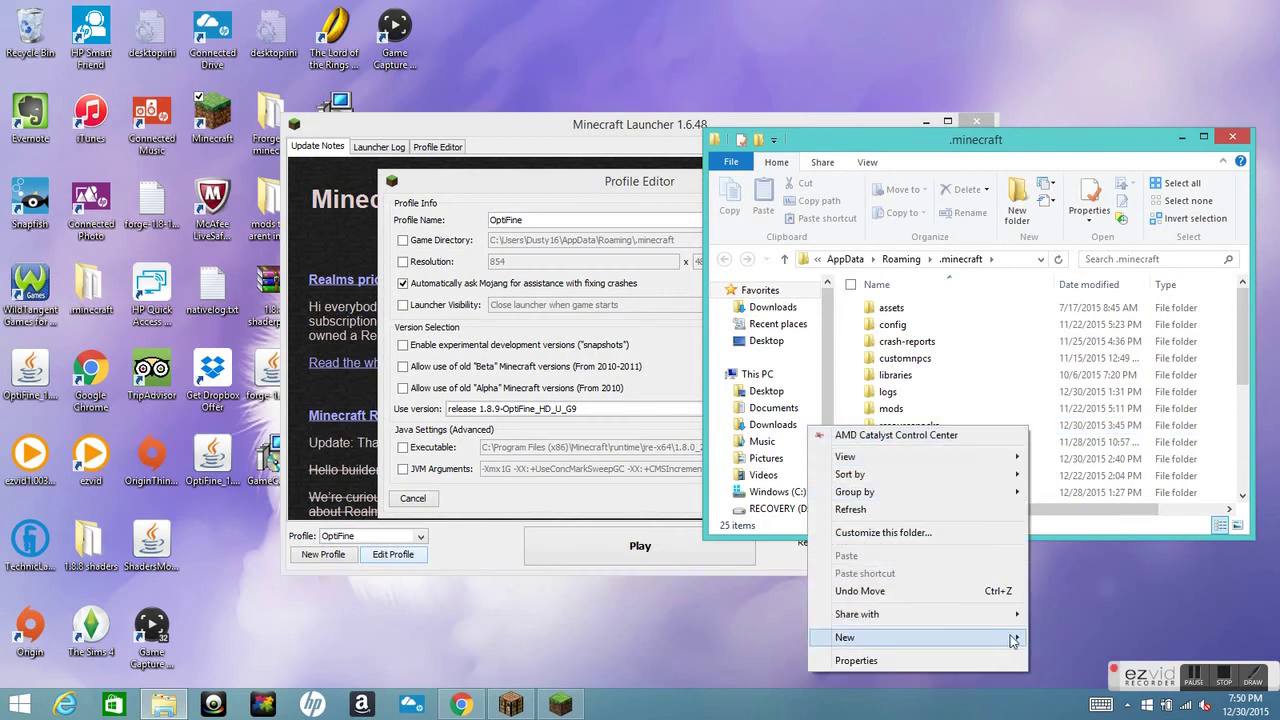
pyautogui.moveTo(1025, 637)
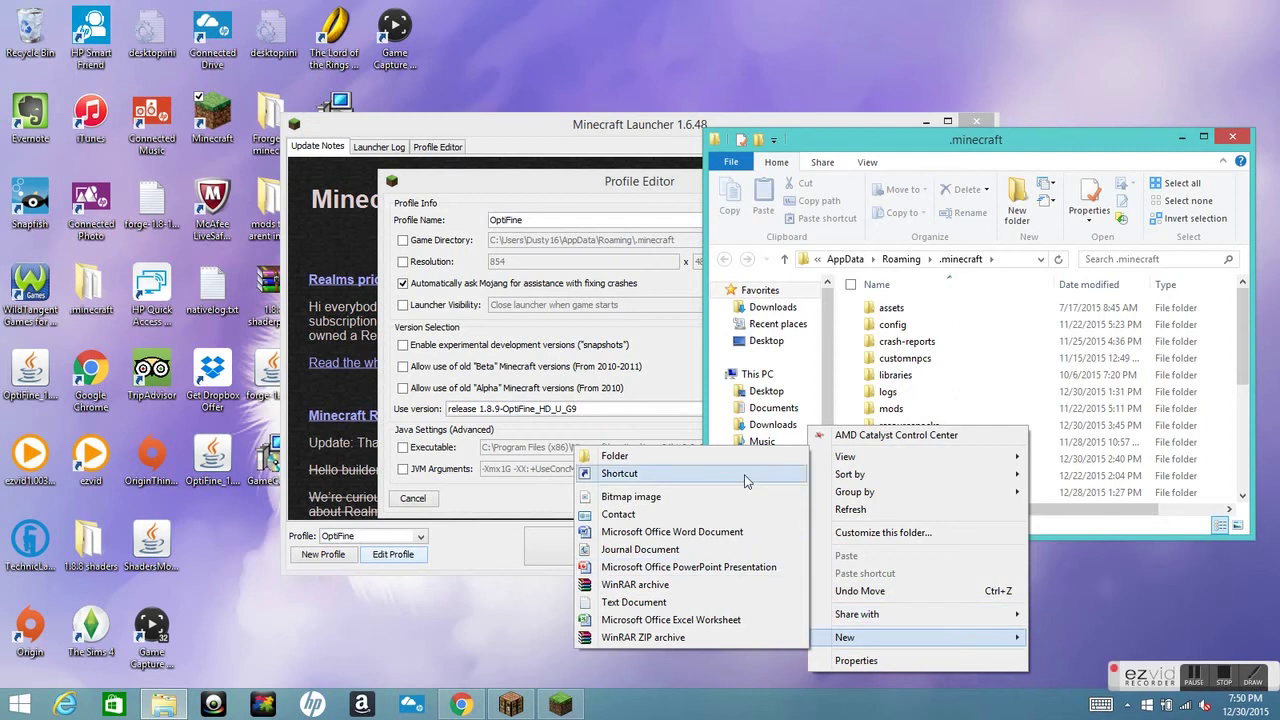
pyautogui.click(1142, 590)
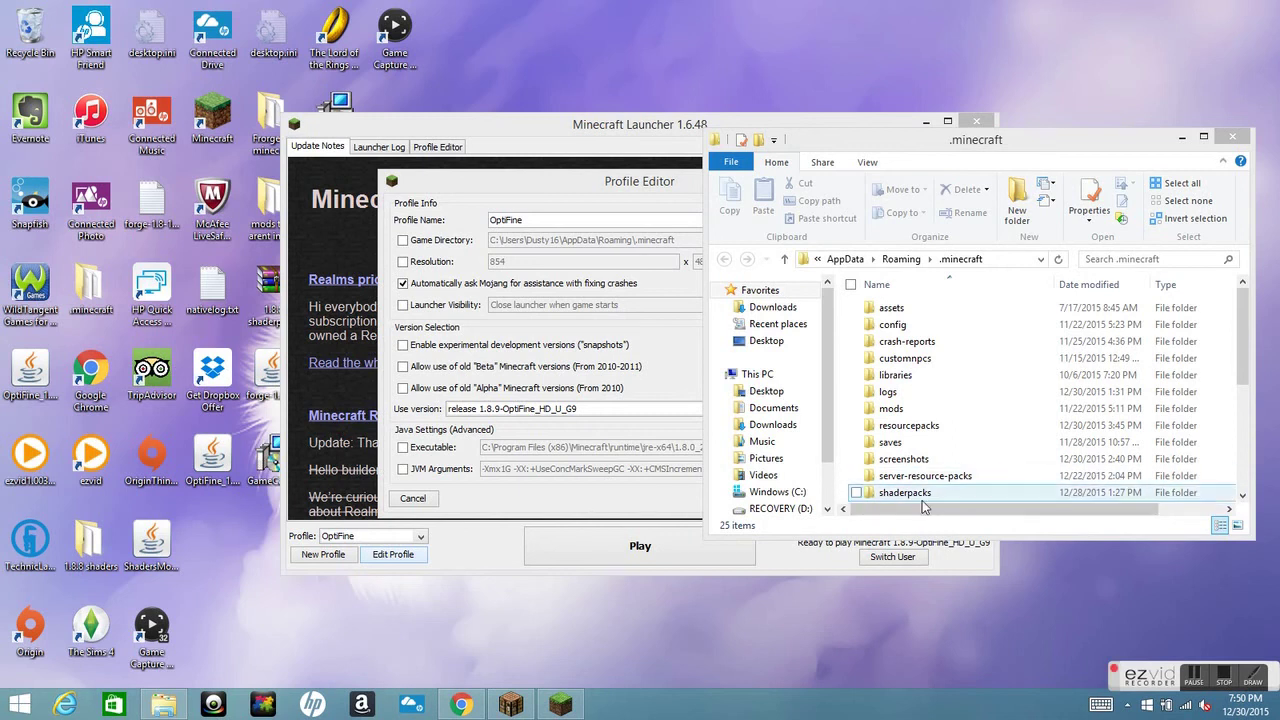
pyautogui.doubleClick(1024, 494)
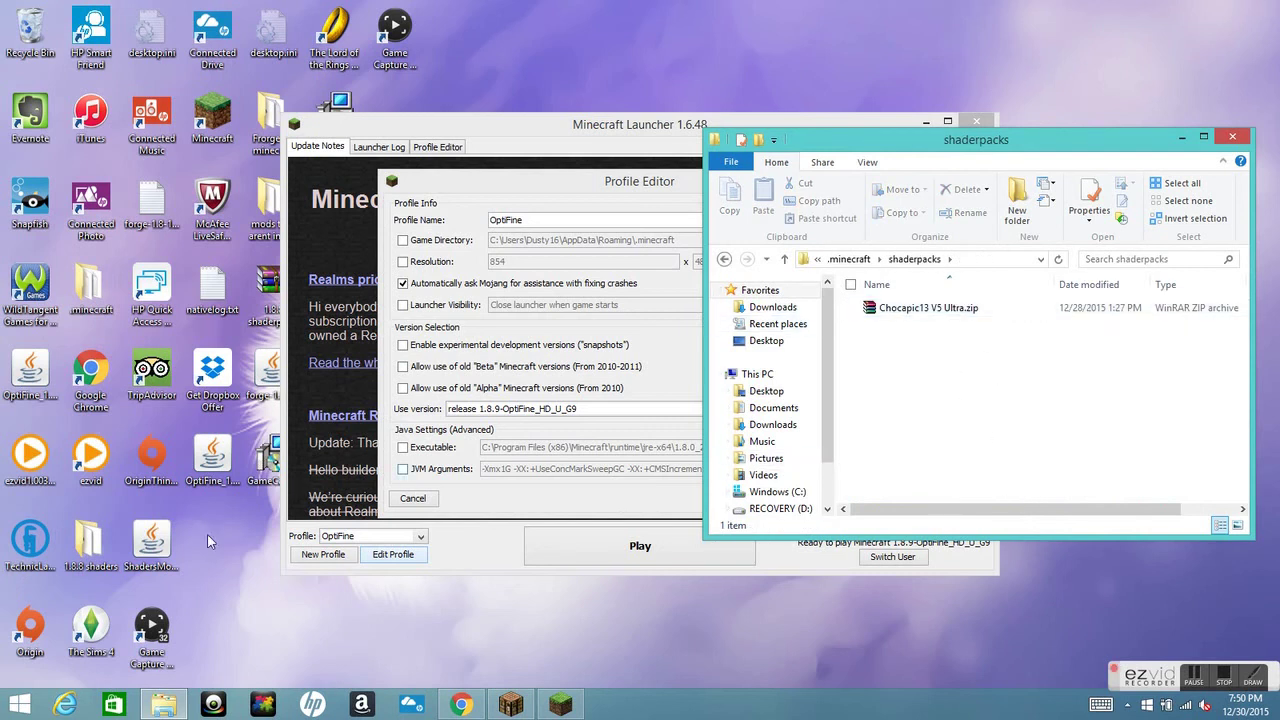
pyautogui.moveTo(207, 561); pyautogui.dragTo(147, 552)
pyautogui.click(448, 596)
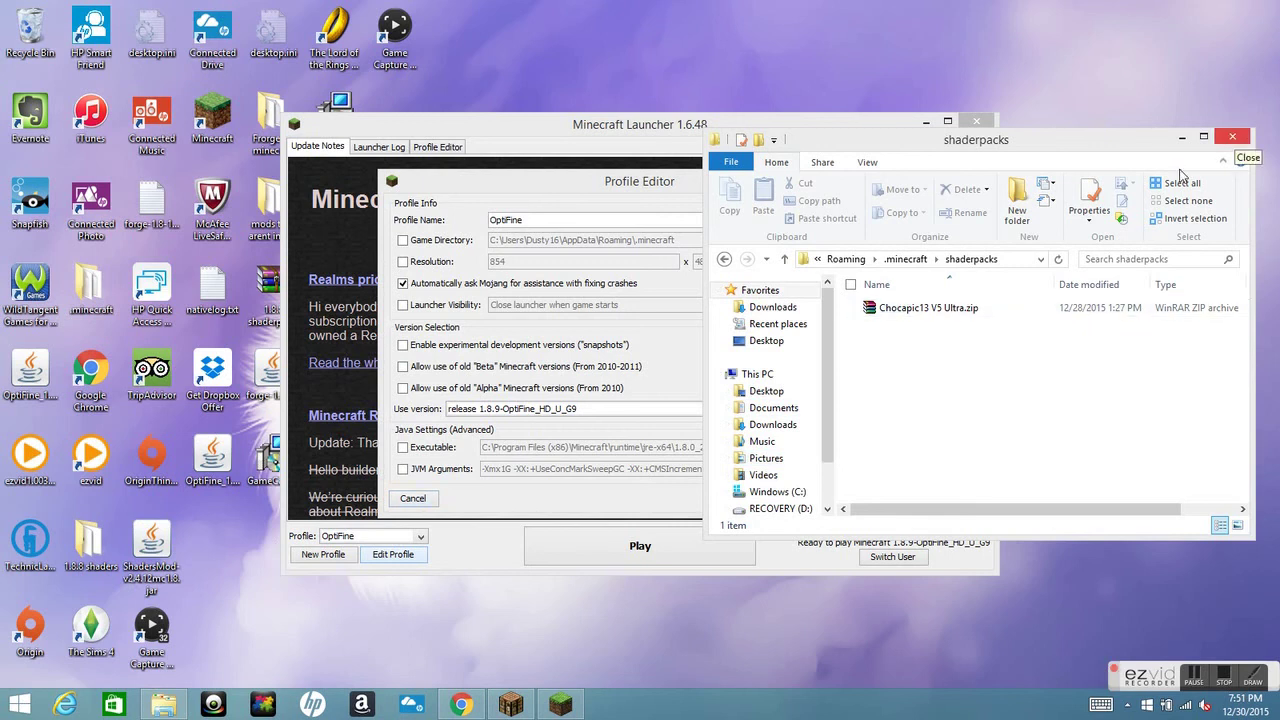
pyautogui.click(1243, 141)
# Save the OptiFine profile and launch Minecraft 1.8.9 with it
pyautogui.click(1233, 138)
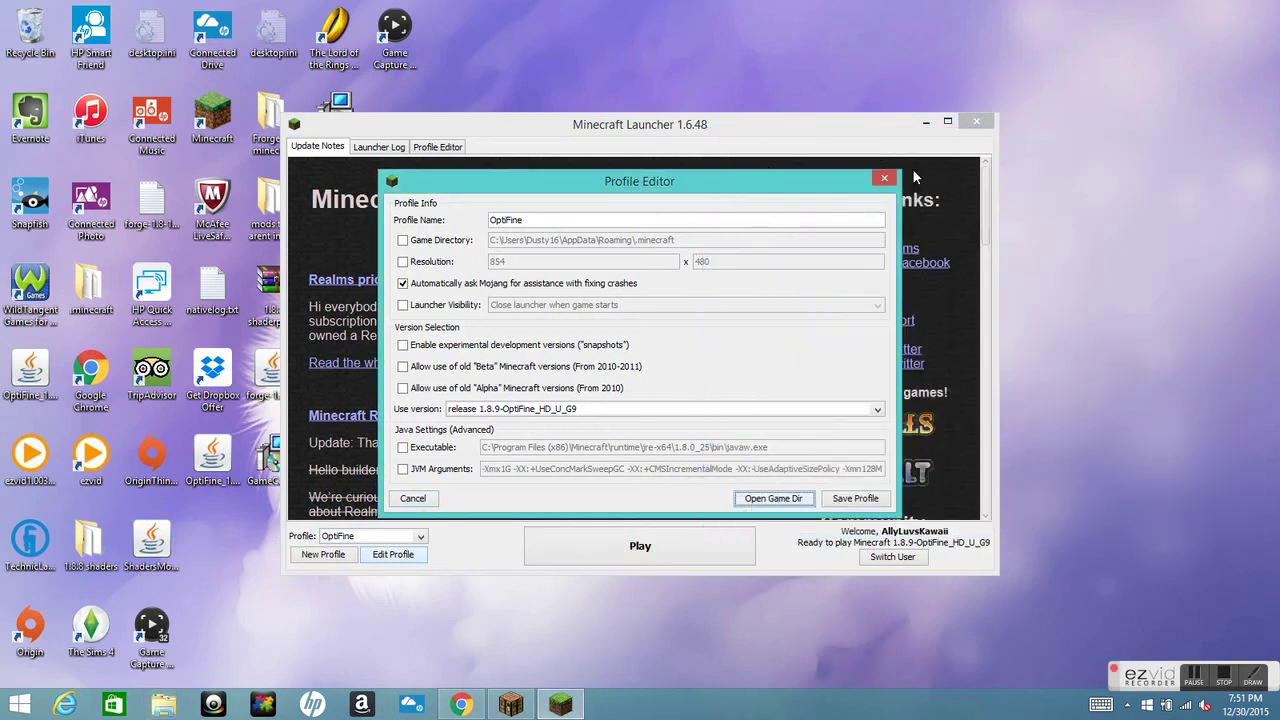
pyautogui.click(855, 498)
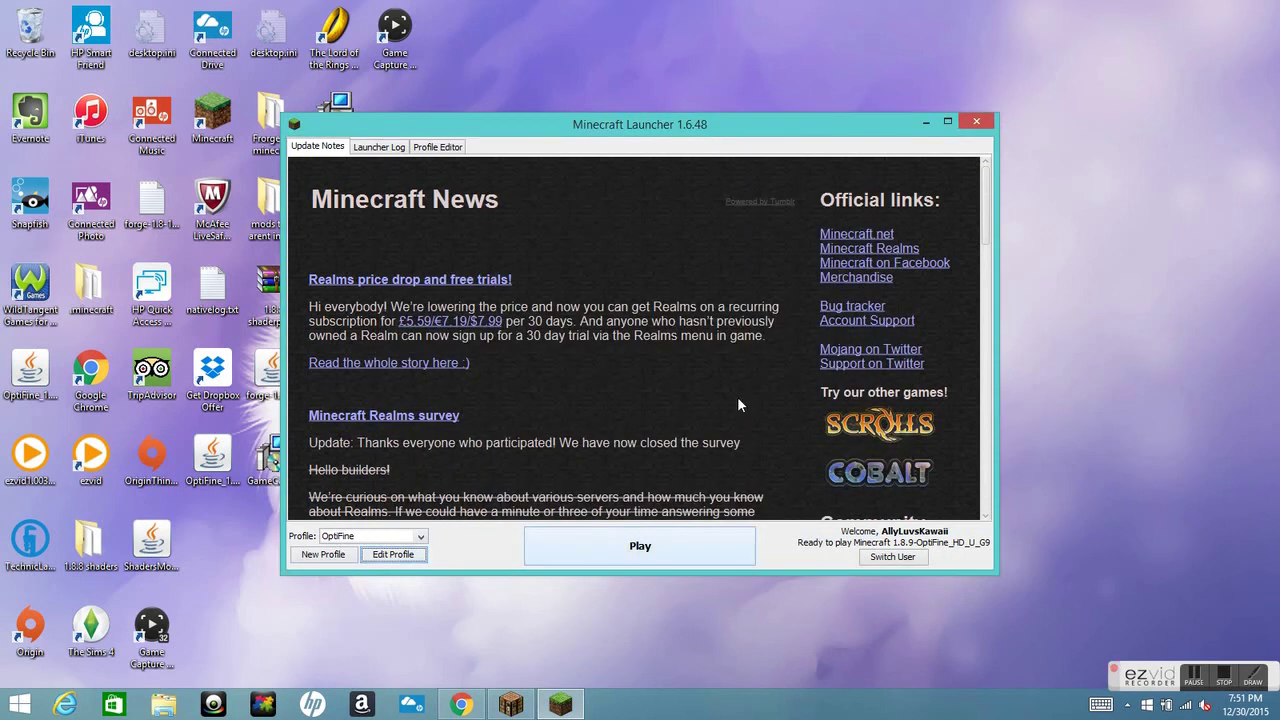
pyautogui.click(979, 123)
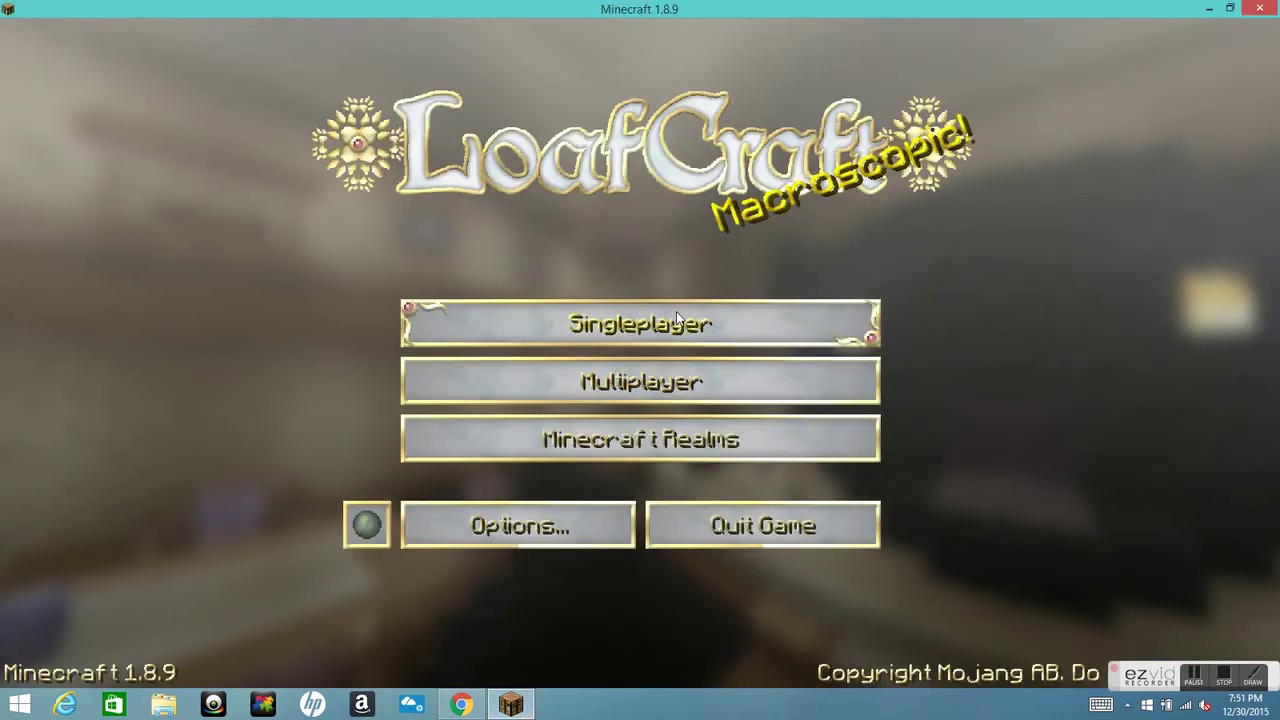
# Check that Chocapic13 V5 Ultra.zip appears under Options > Video Settings > Shaders, then return to Options
pyautogui.click(548, 531)
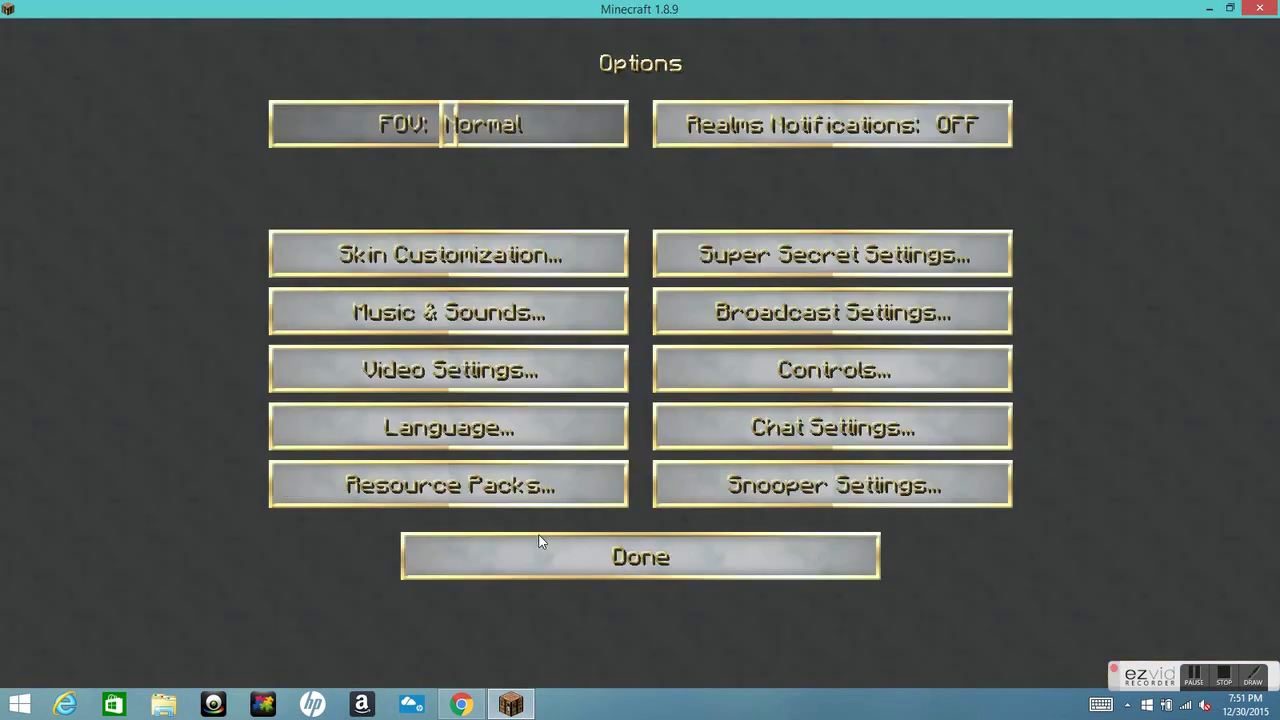
pyautogui.click(479, 376)
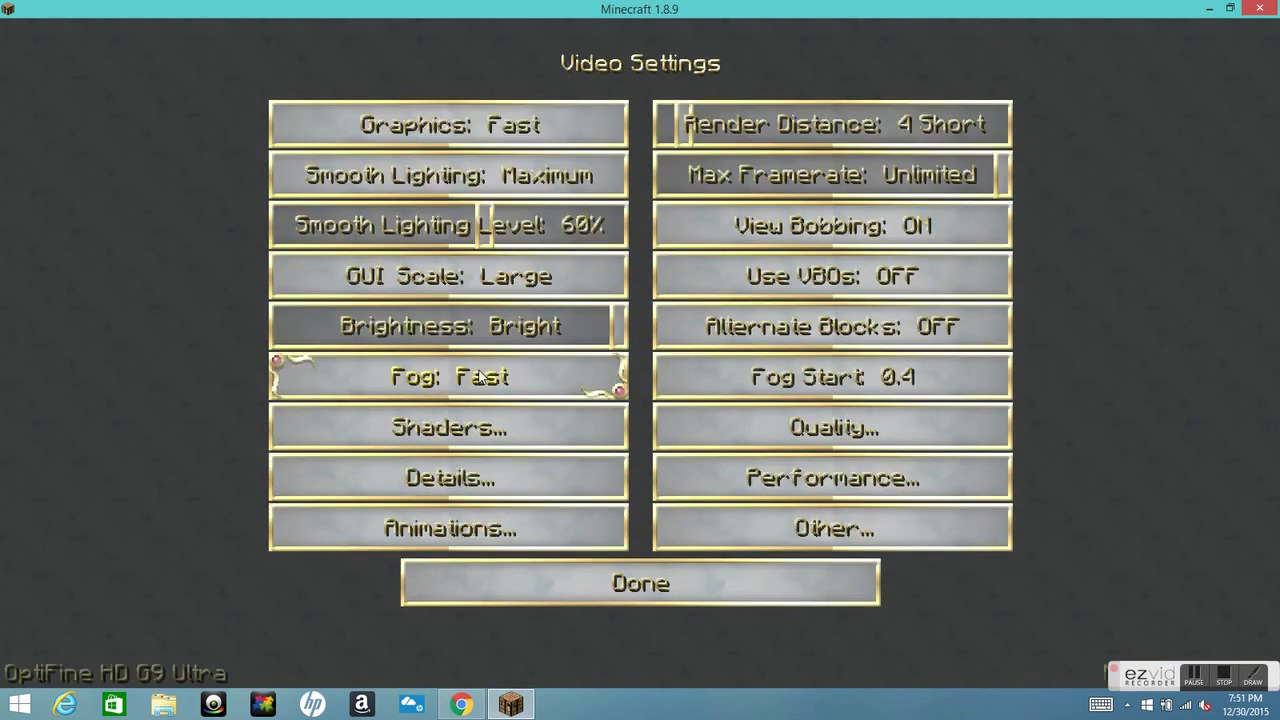
pyautogui.click(551, 432)
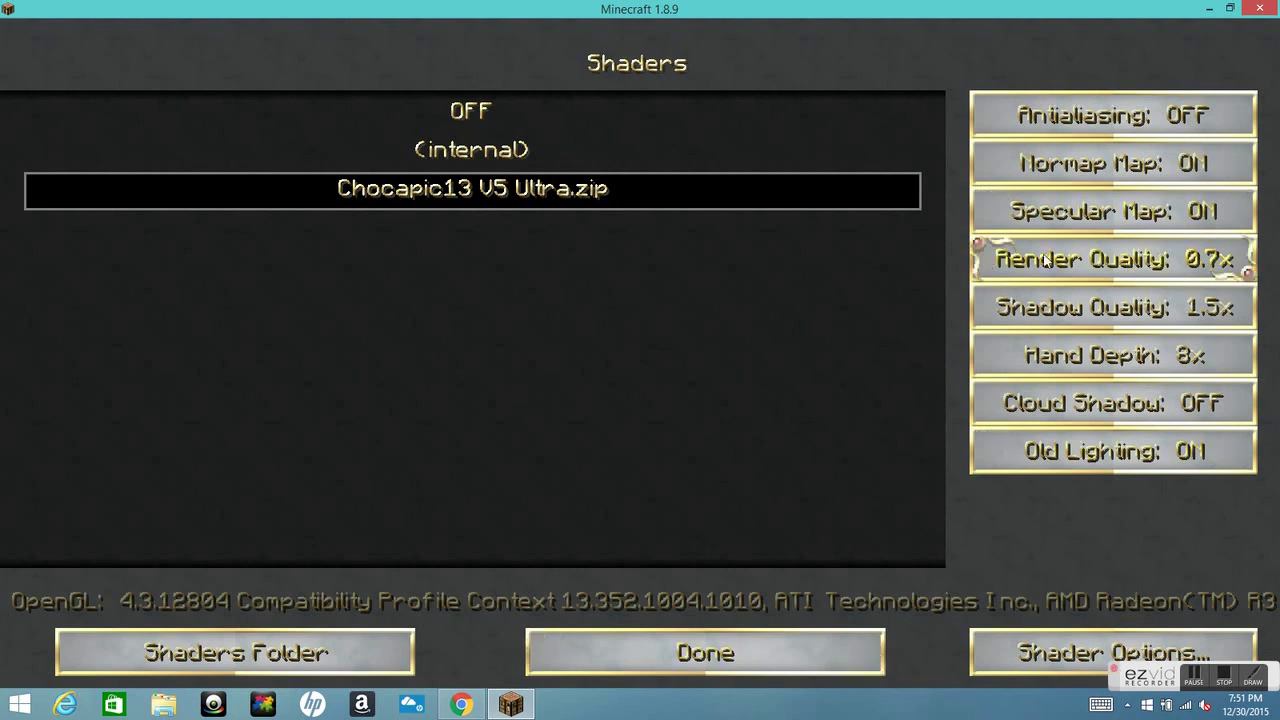
pyautogui.click(759, 652)
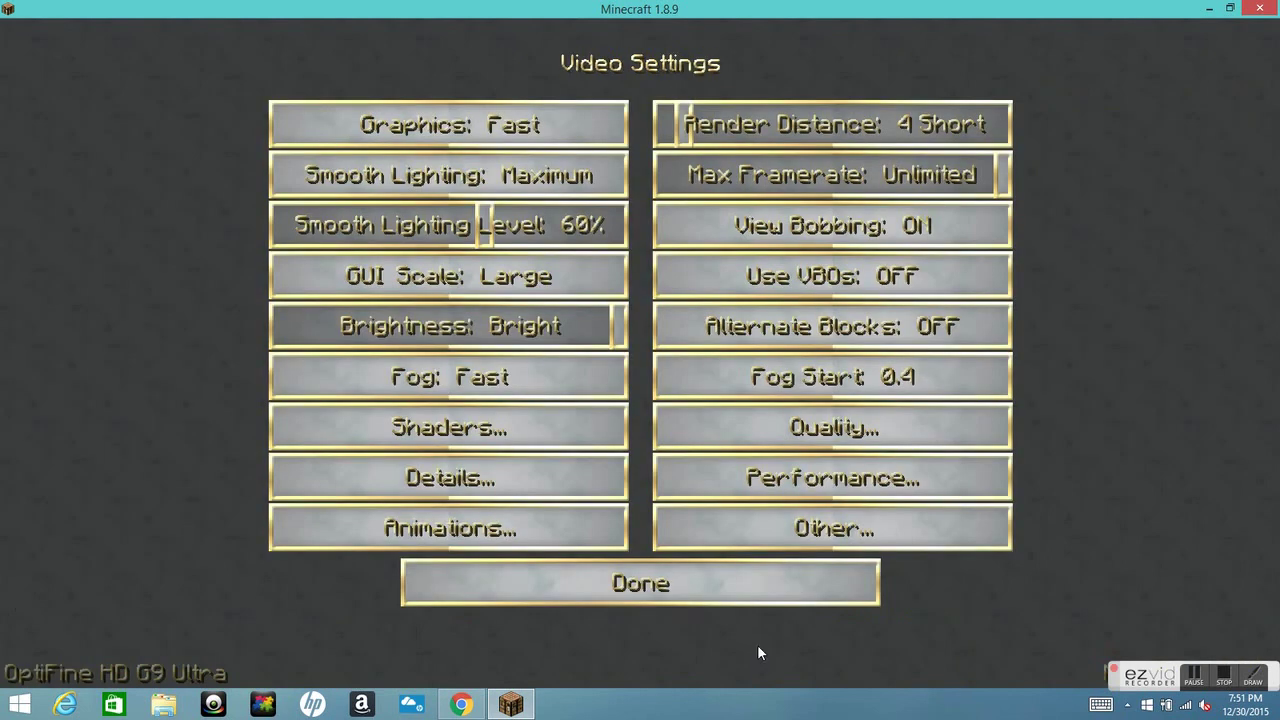
pyautogui.click(630, 590)
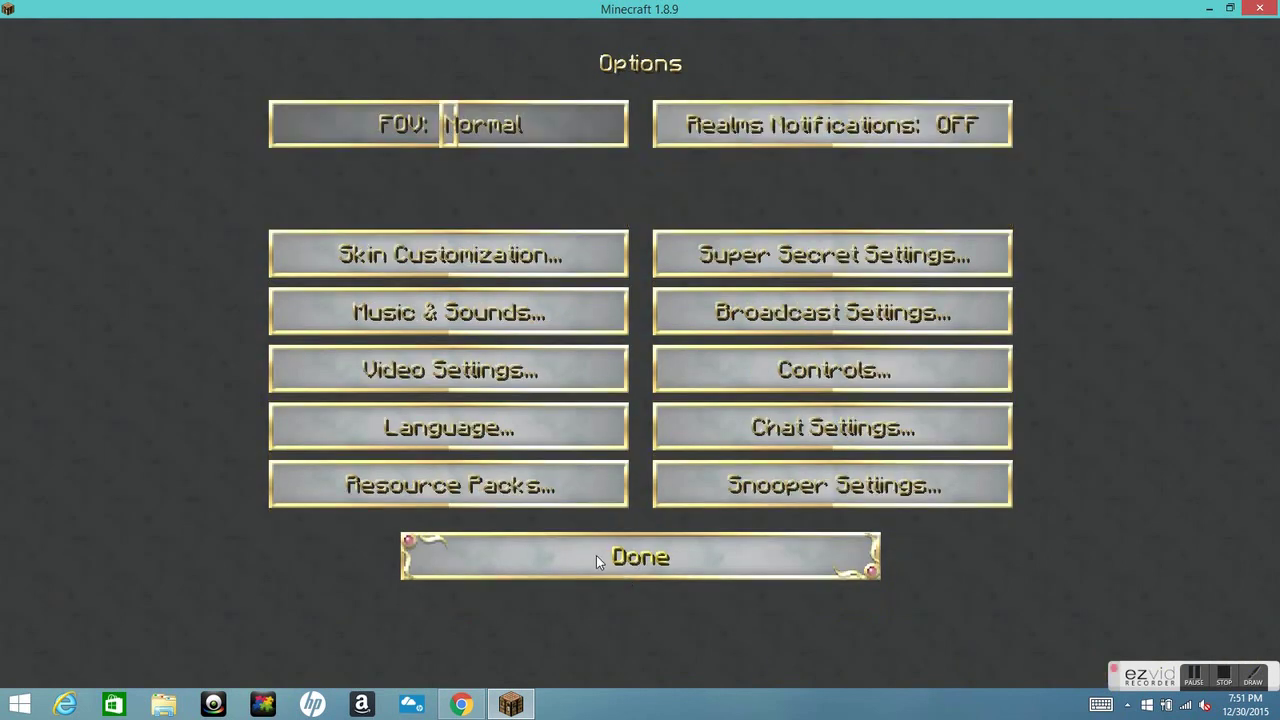